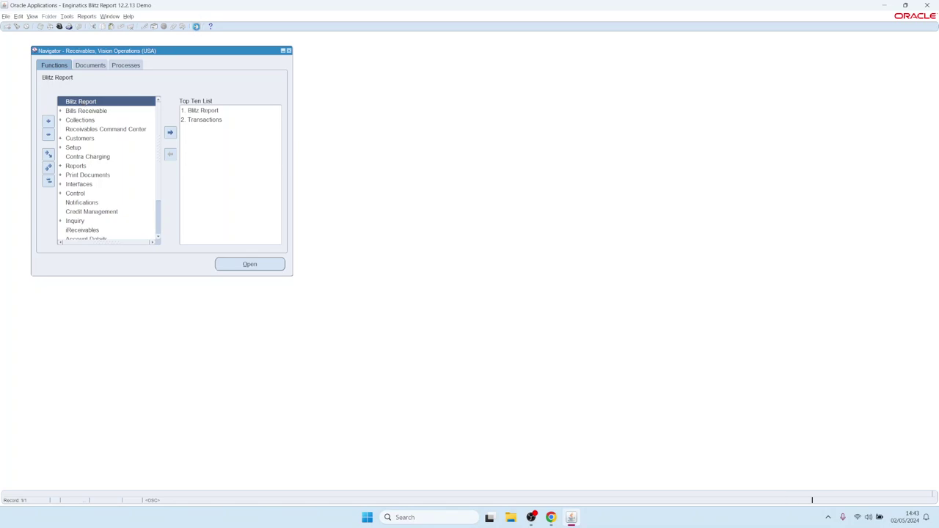
Step: Launch Blitz Report from the Navigator to open the AR Customers and Sites report form
key("Return")
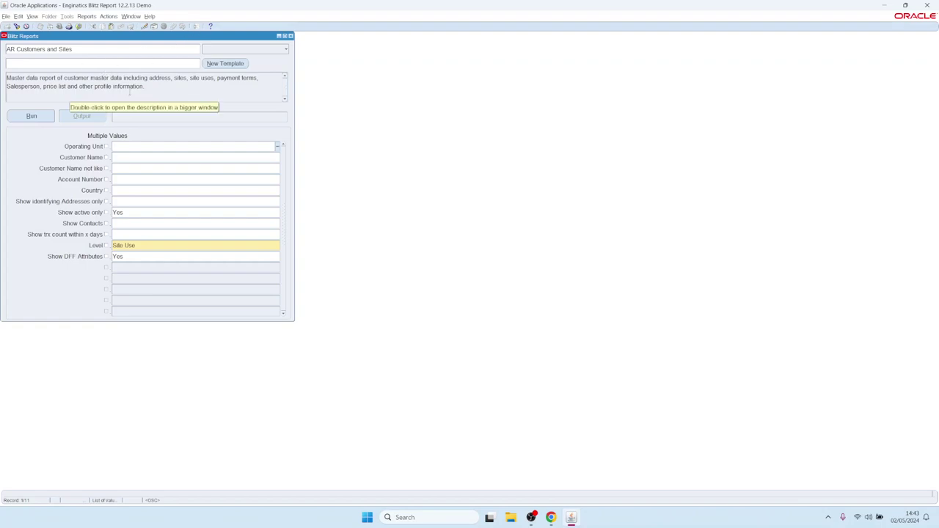
Step: Run AR Customers and Sites, view its Excel output, and return to the Blitz Reports form
left_click(59, 50)
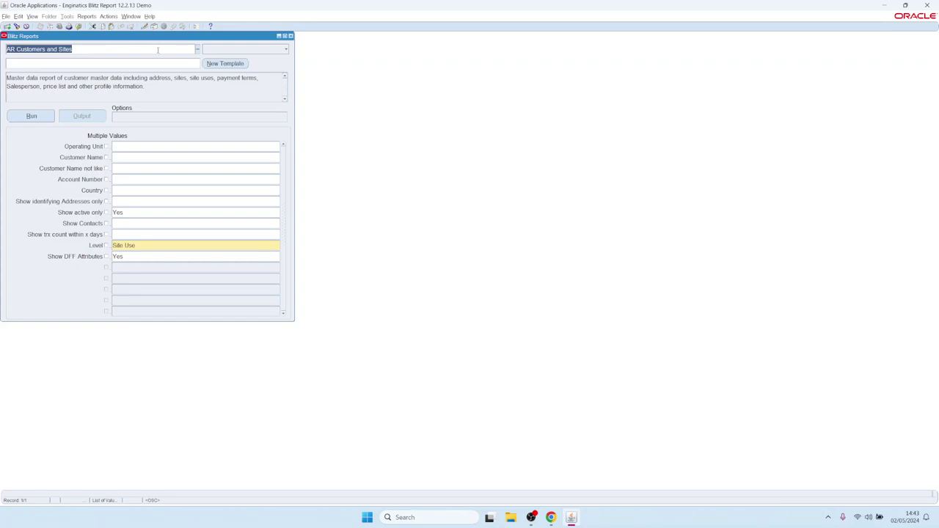
left_click(39, 117)
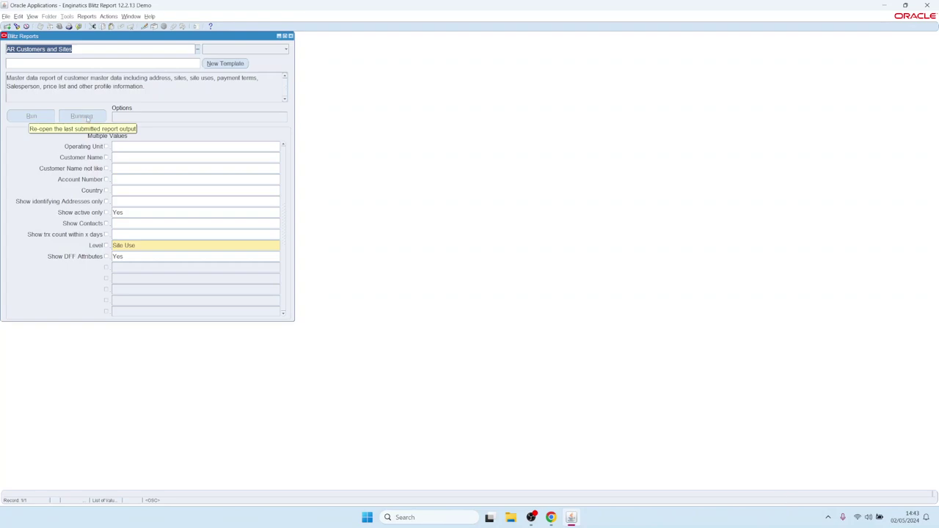
key("alt+Tab")
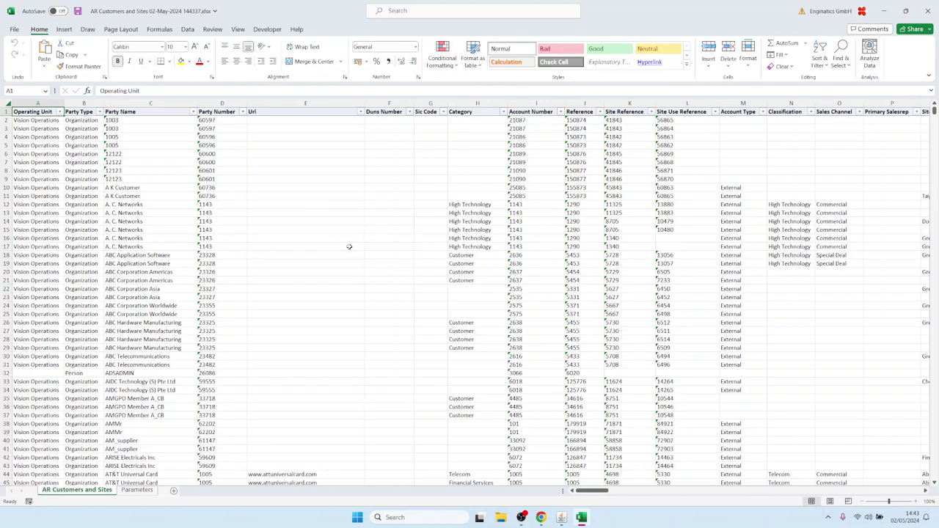
mouse_move(562, 519)
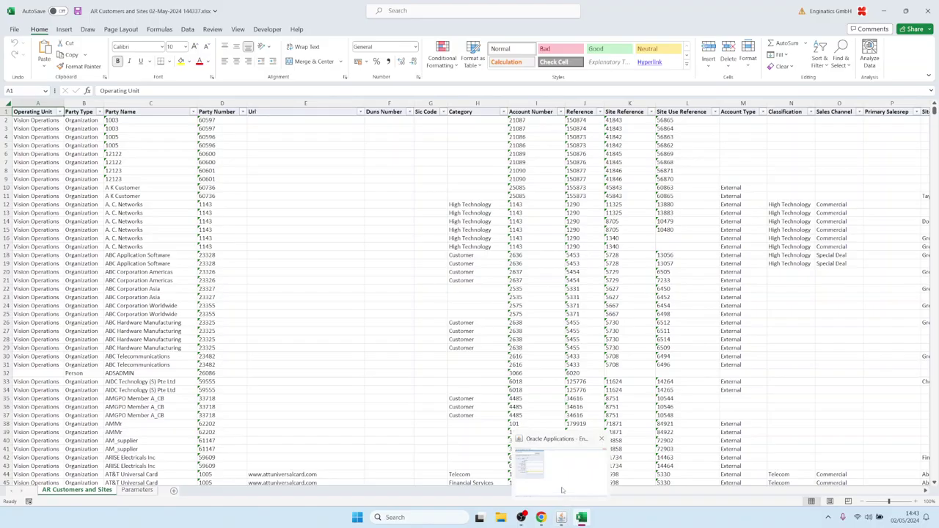
left_click(563, 490)
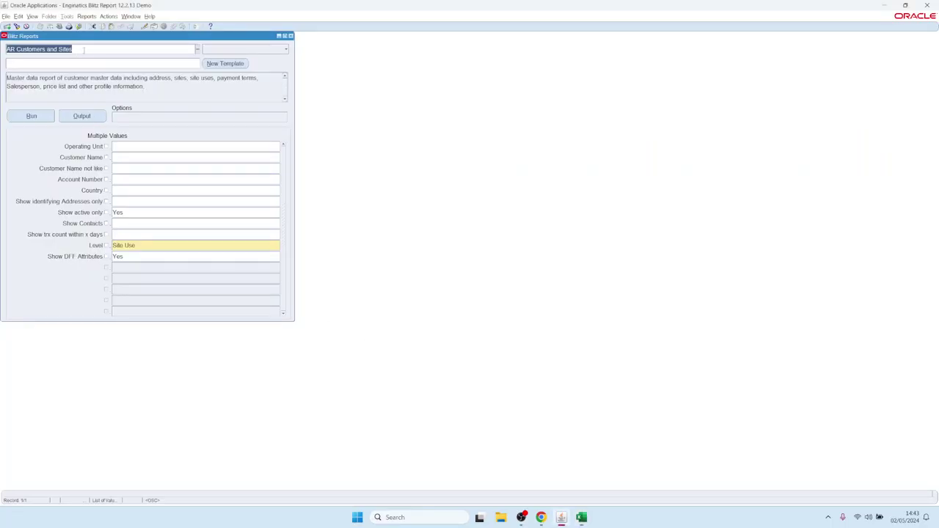
left_click(197, 49)
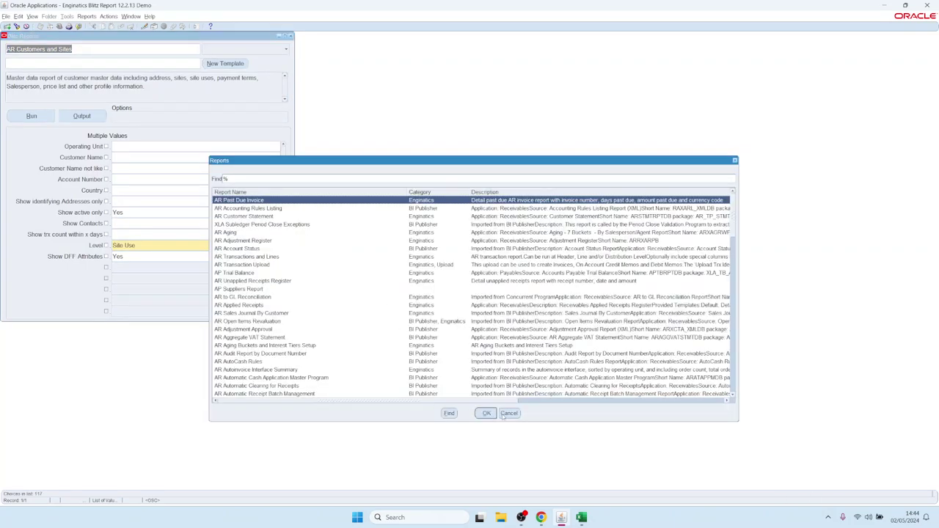
left_click(503, 416)
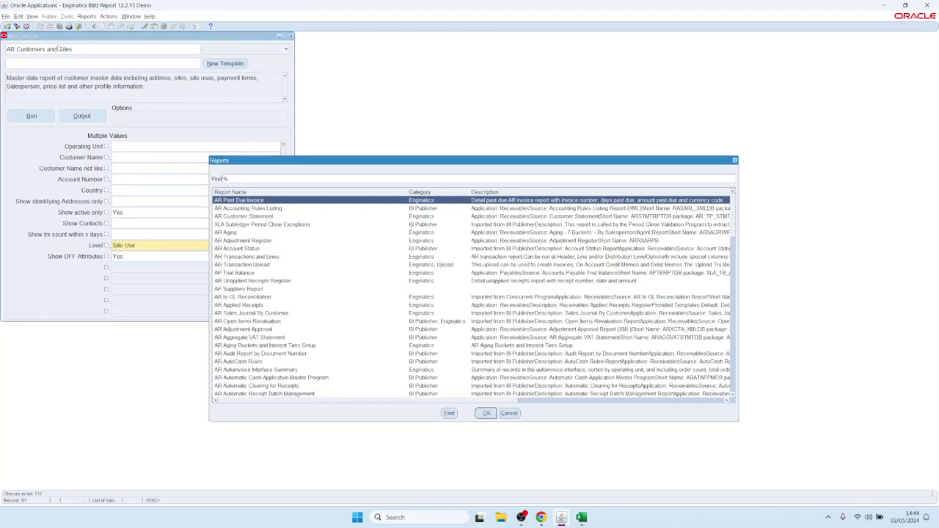
left_click(508, 414)
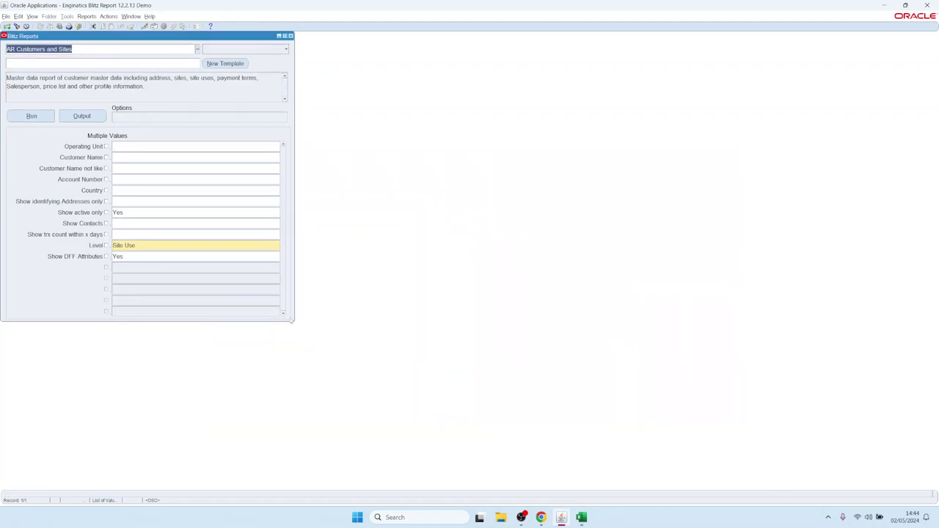
double_click(138, 190)
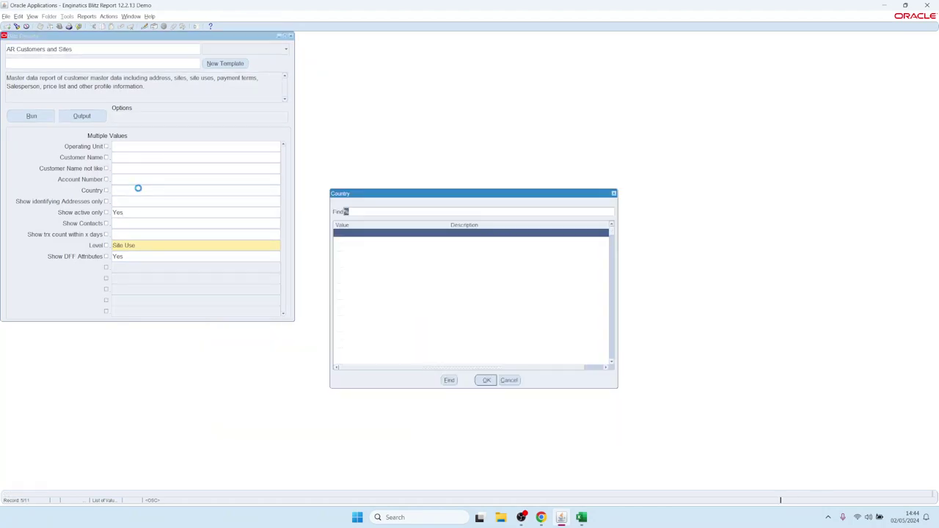
double_click(377, 290)
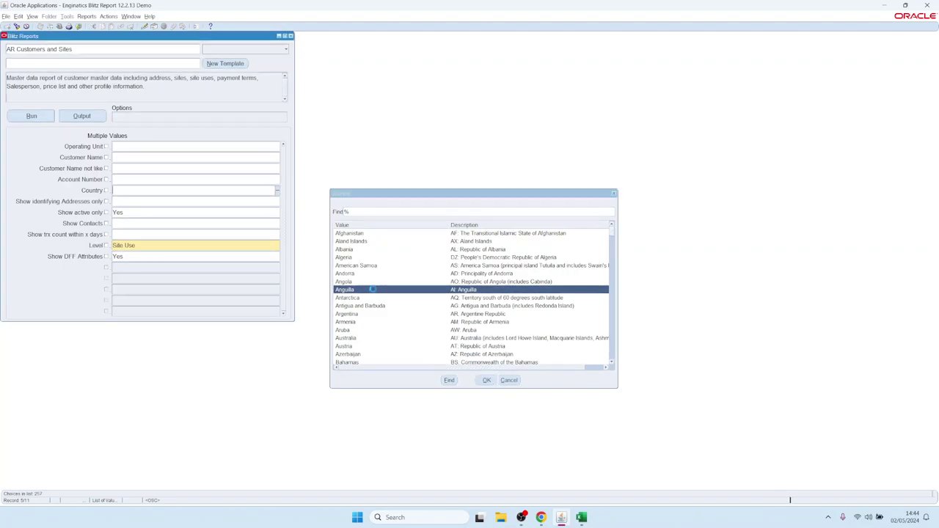
left_click(154, 190)
key("Delete")
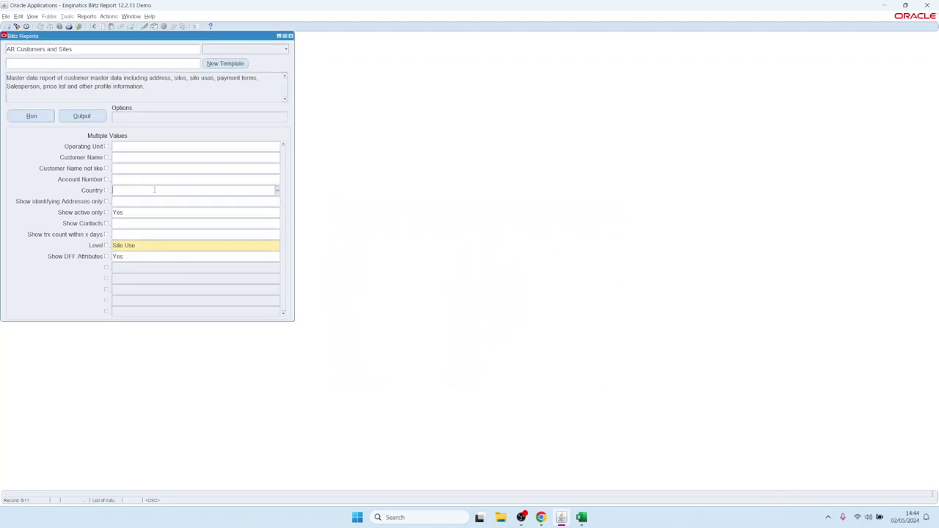
double_click(85, 50)
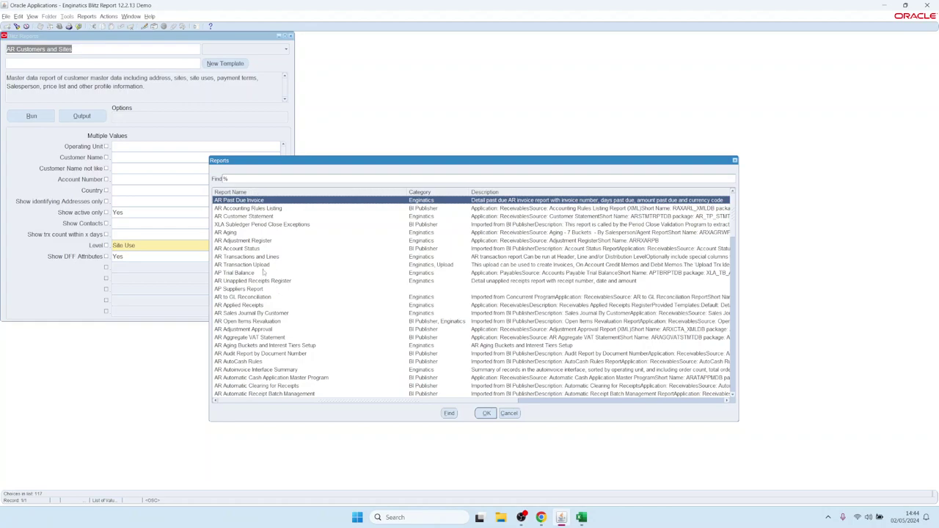
Step: Pick AR Accounting Rules Listing from the report list and load it
key("Down")
key("Down")
key("Down")
key("Up")
key("Up")
key("Up")
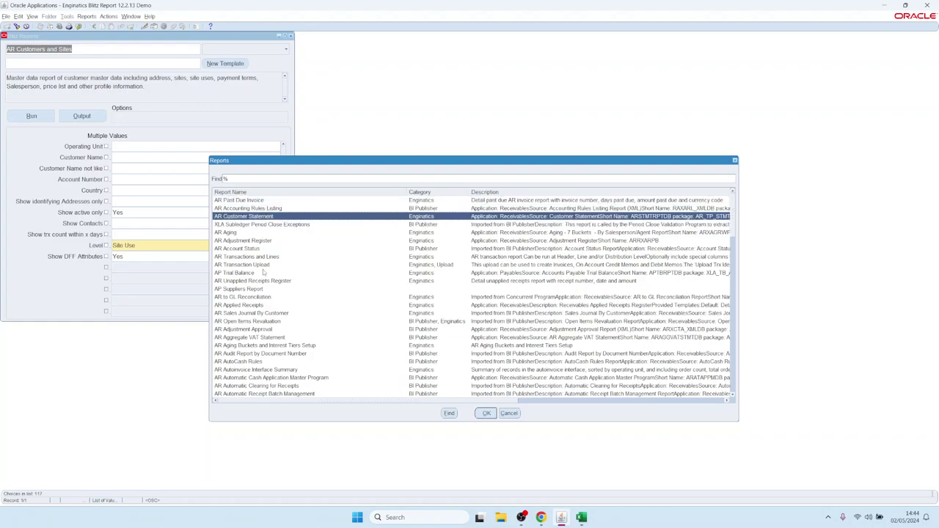
key("Down")
key("Down")
key("Up")
key("Up")
key("Down")
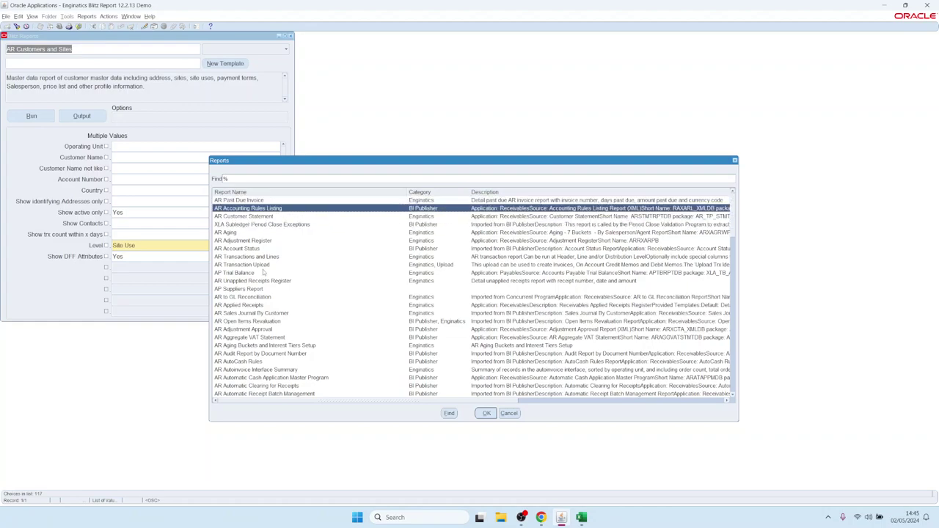
key("Return")
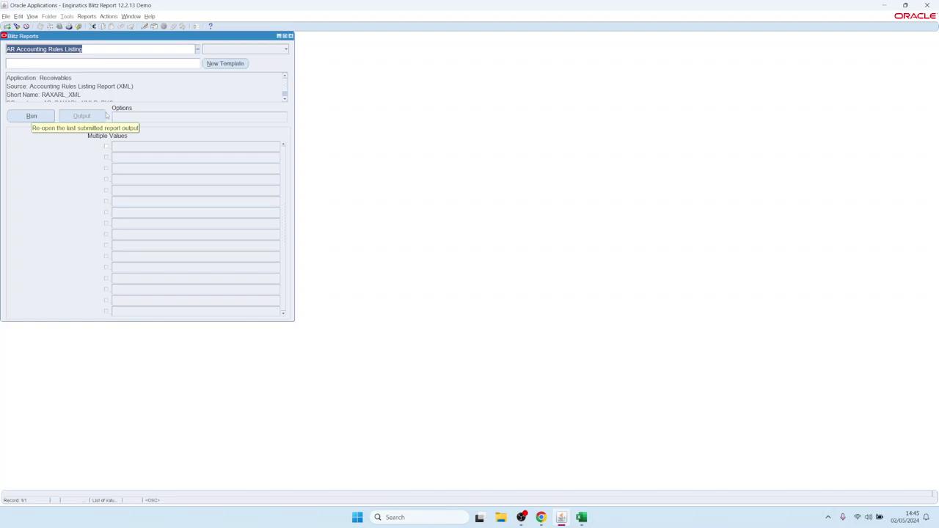
Step: Search reports for 'tax customer', scroll the results to the Score columns, and reload AR Customers and Sites
type("tax")
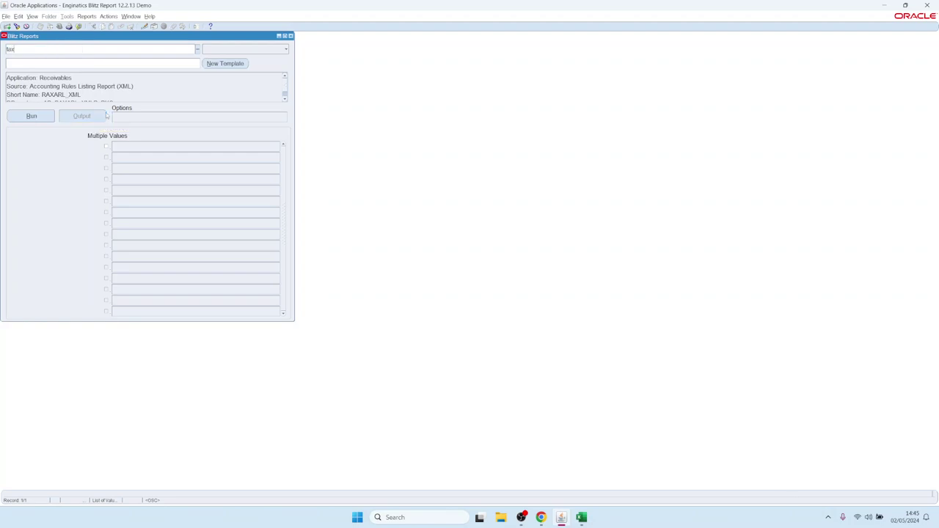
type(" customer")
key("Tab")
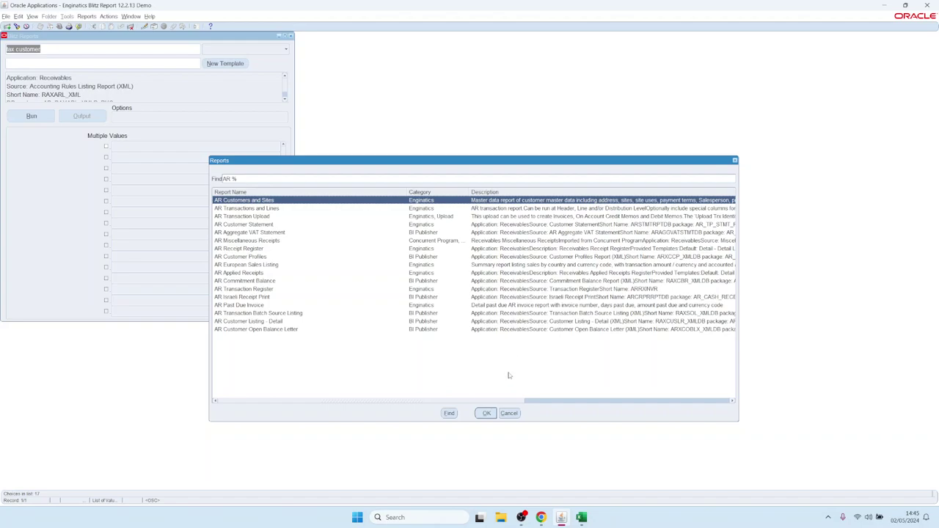
left_click_drag(503, 403, 733, 399)
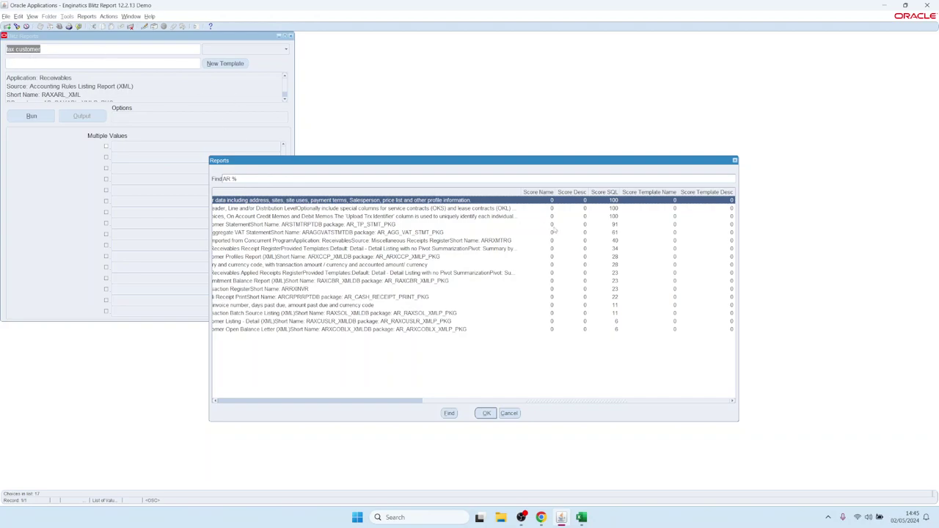
left_click_drag(462, 402, 222, 400)
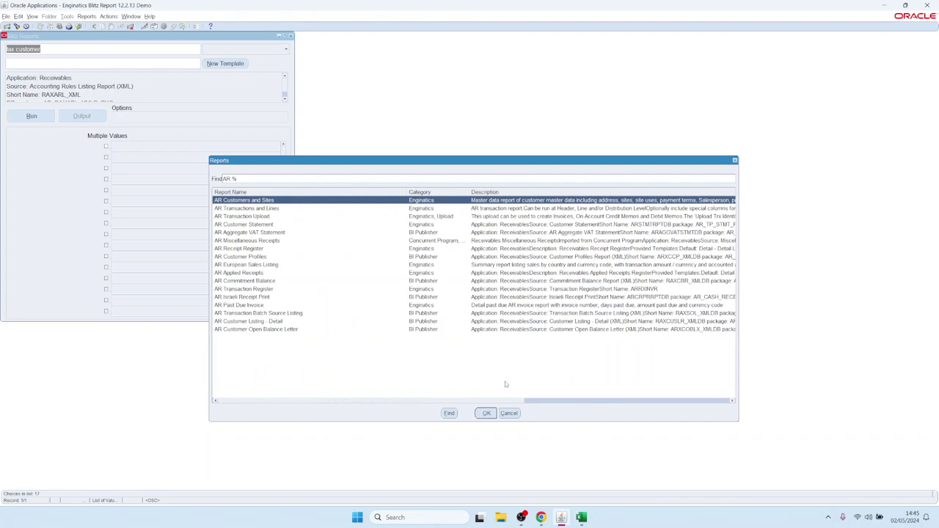
left_click_drag(495, 402, 723, 405)
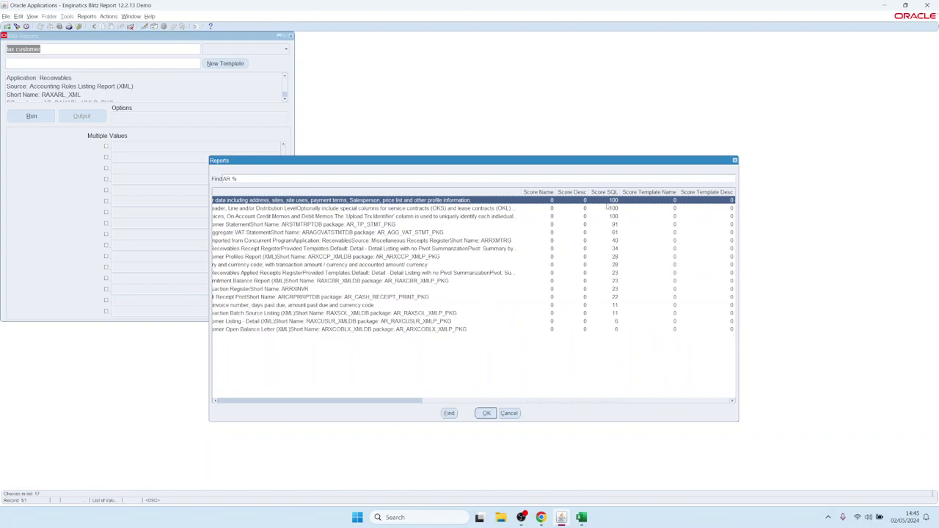
left_click_drag(438, 402, 159, 395)
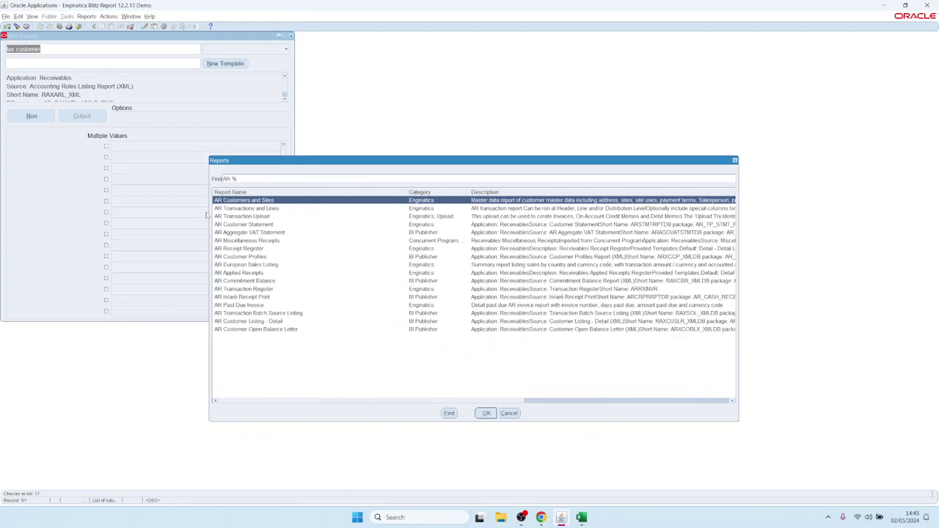
double_click(243, 203)
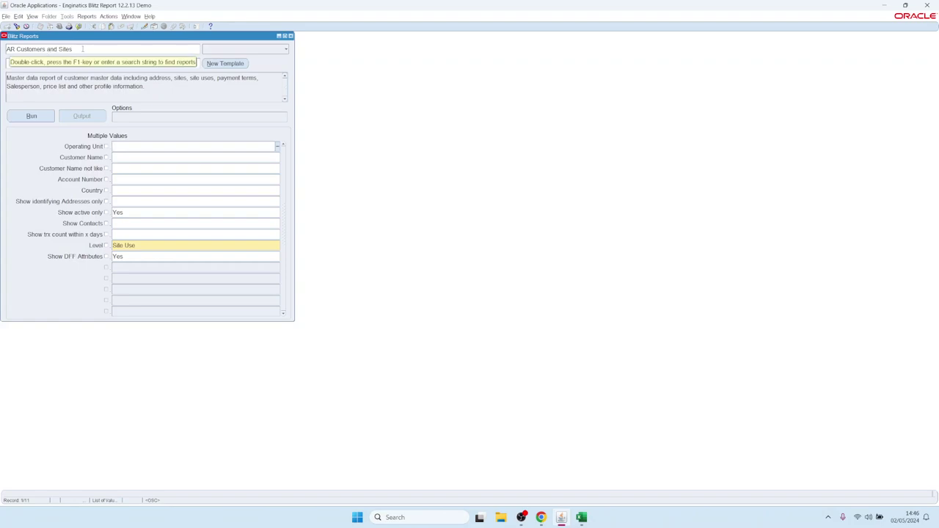
Step: Load the AR Past Due Invoice report from the report list
double_click(82, 48)
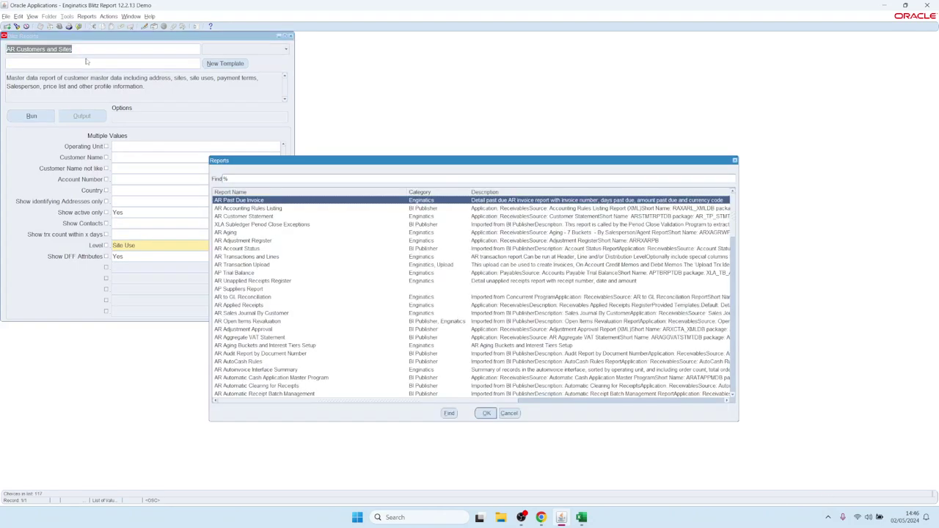
key("Down")
key("Up")
key("Return")
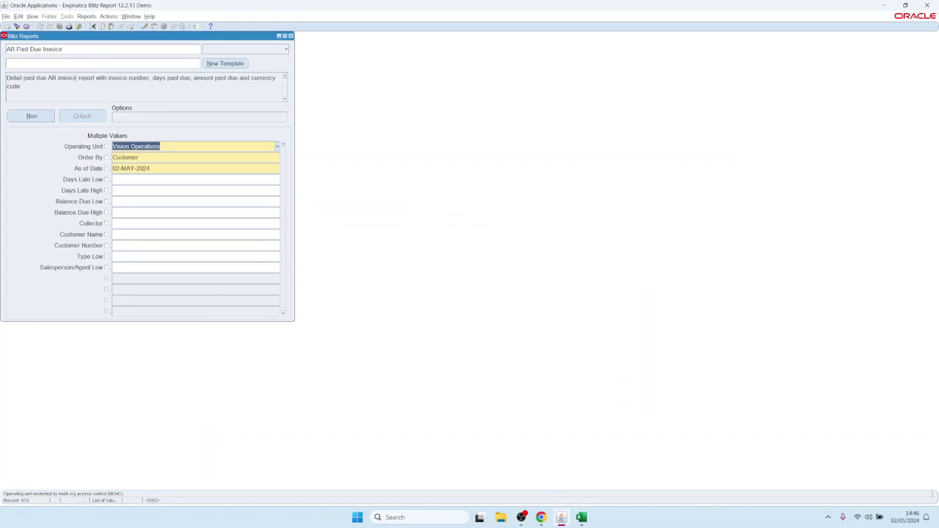
Step: Choose the 'Dashboard with Enginatics logo' template and run the report
left_click(132, 63)
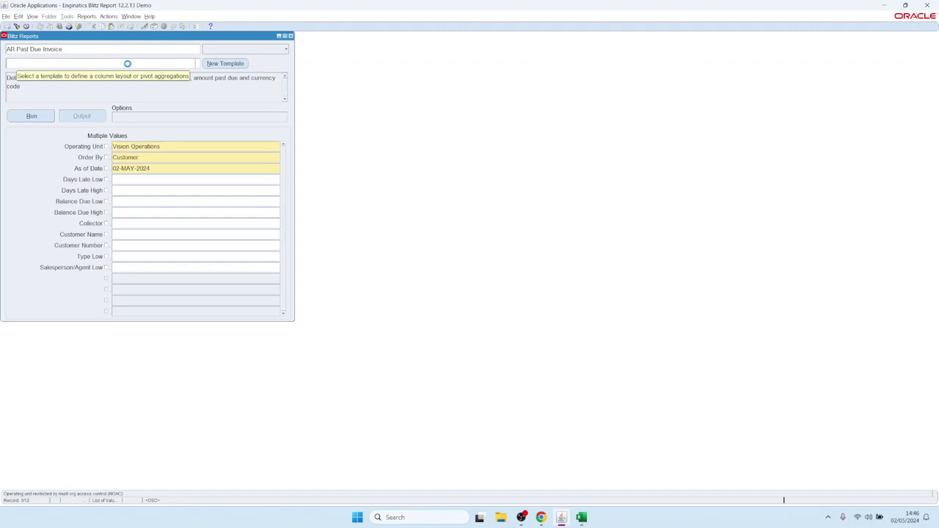
left_click(91, 48)
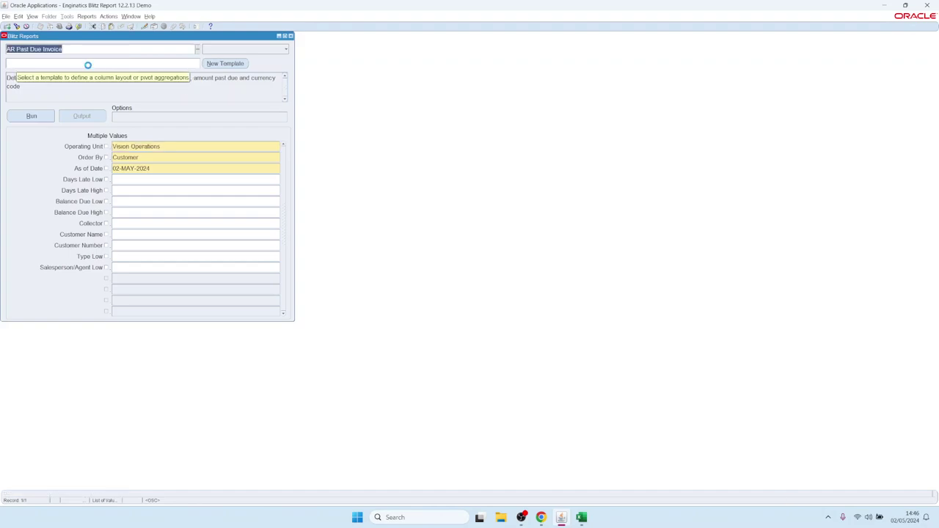
left_click(107, 64)
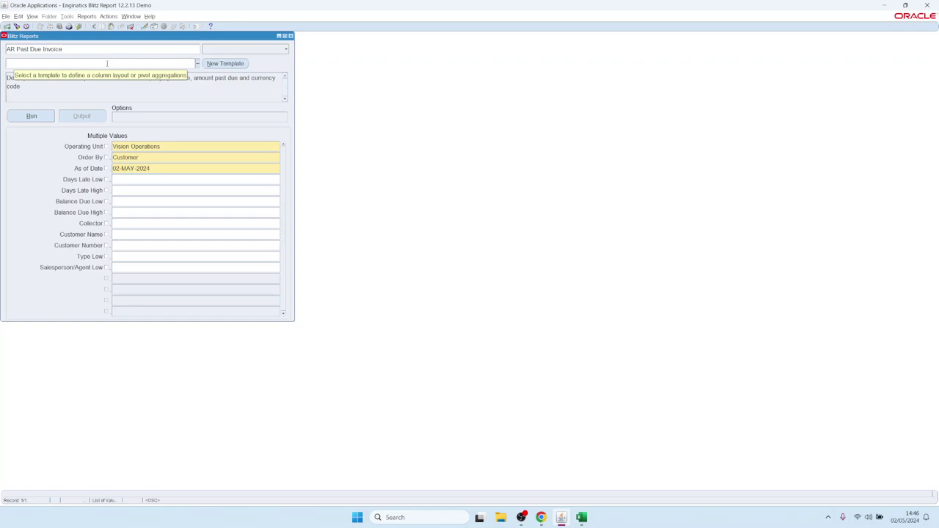
key("ctrl+l")
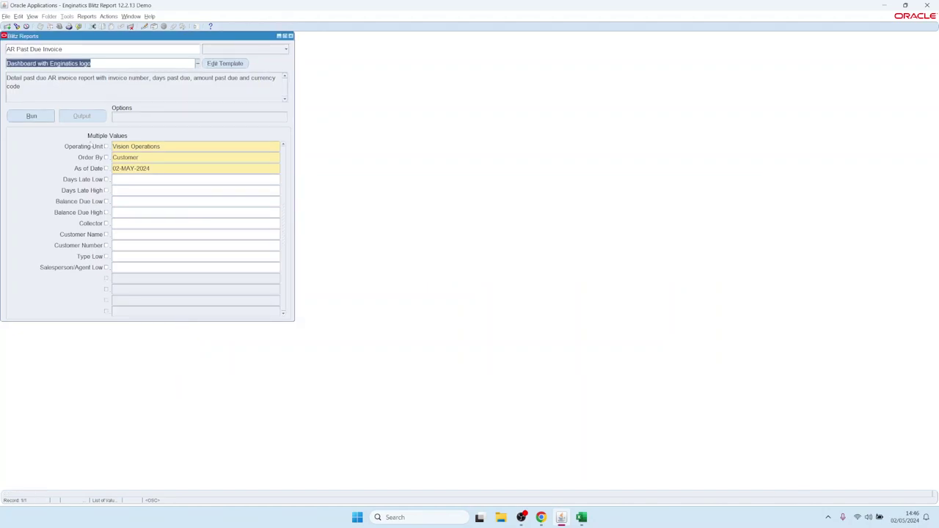
left_click(31, 116)
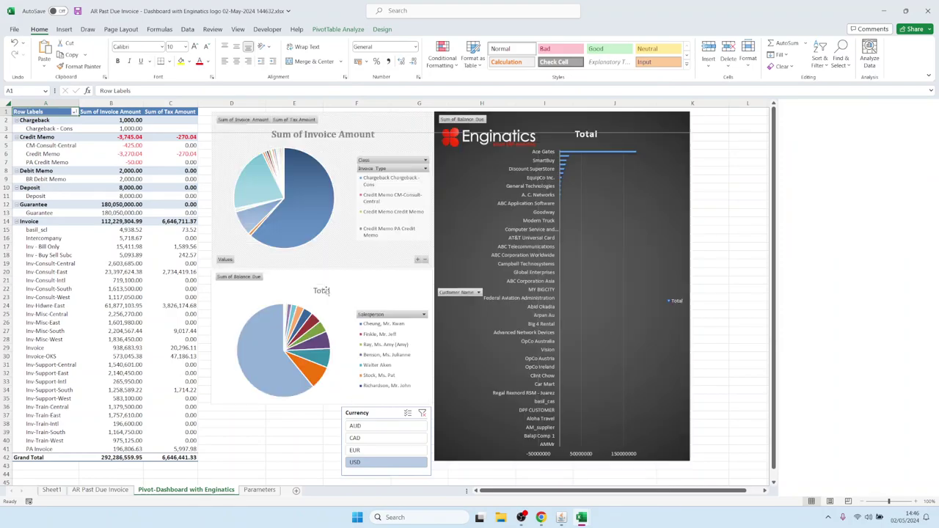
Step: Review the AR Past Due Invoice, Sheet1 and Pivot-Dashboard sheets of the Excel output
left_click(99, 490)
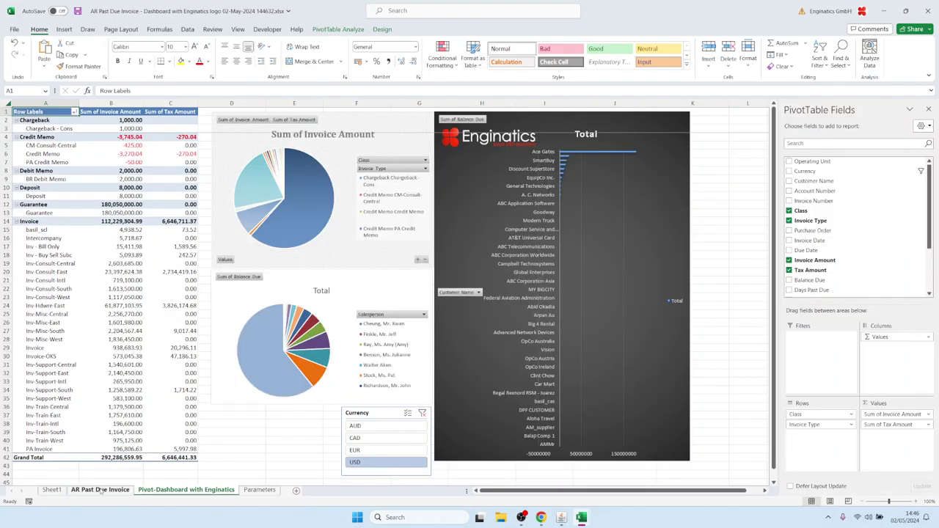
left_click(57, 490)
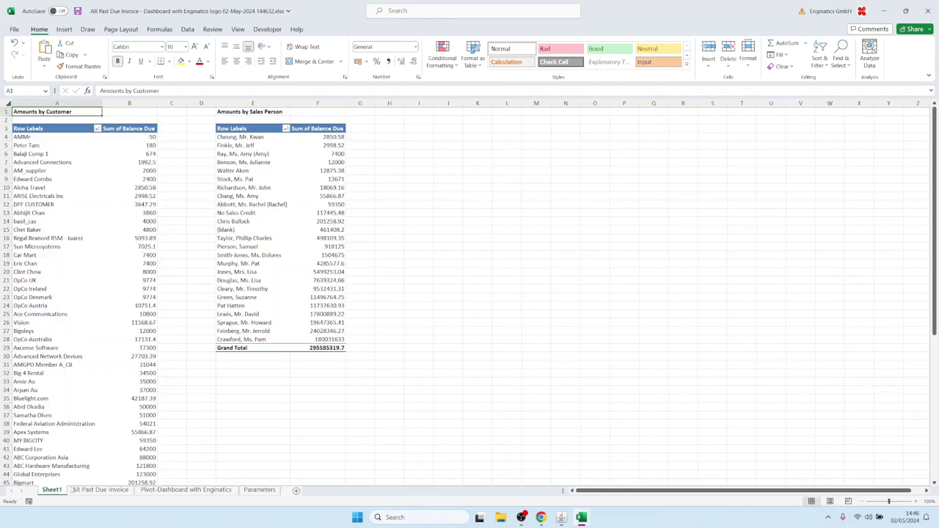
left_click(188, 489)
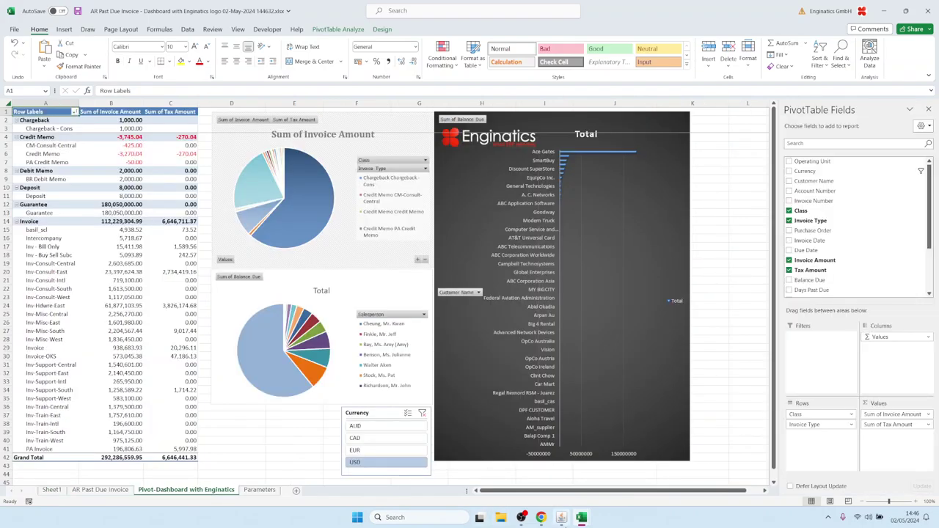
Step: Back in Blitz Reports, clear the Template field
left_click(561, 517)
left_click(157, 64)
key("BackSpace")
key("shift+Home")
key("BackSpace")
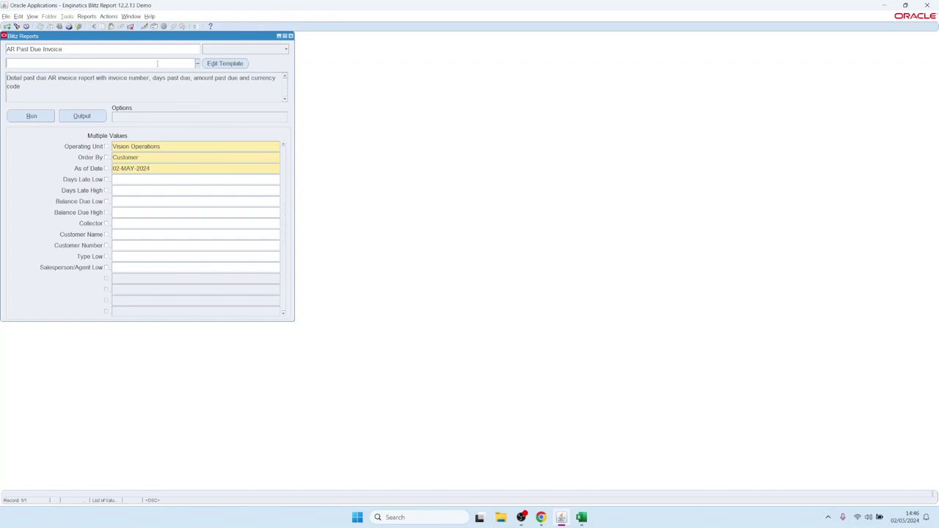
Step: Run AR Past Due Invoice without a template and inspect the plain exported rows
left_click(35, 116)
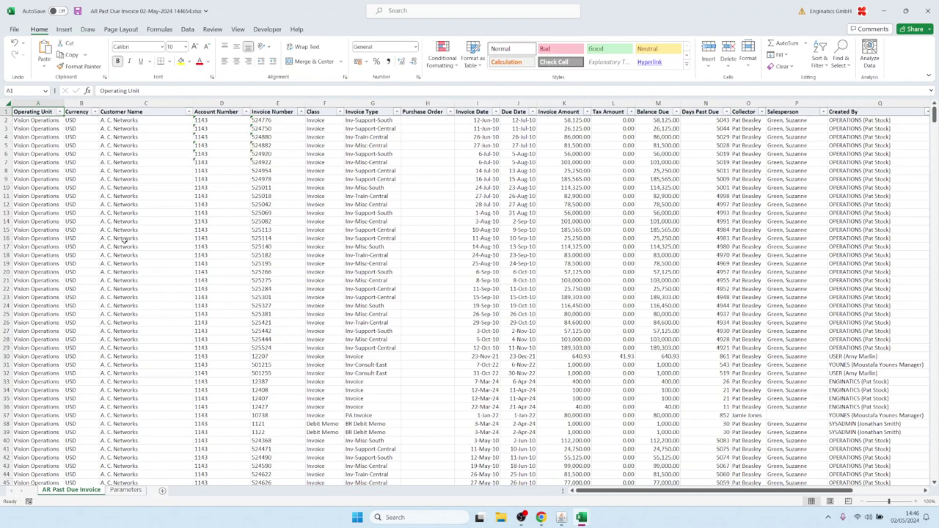
left_click_drag(234, 227, 679, 264)
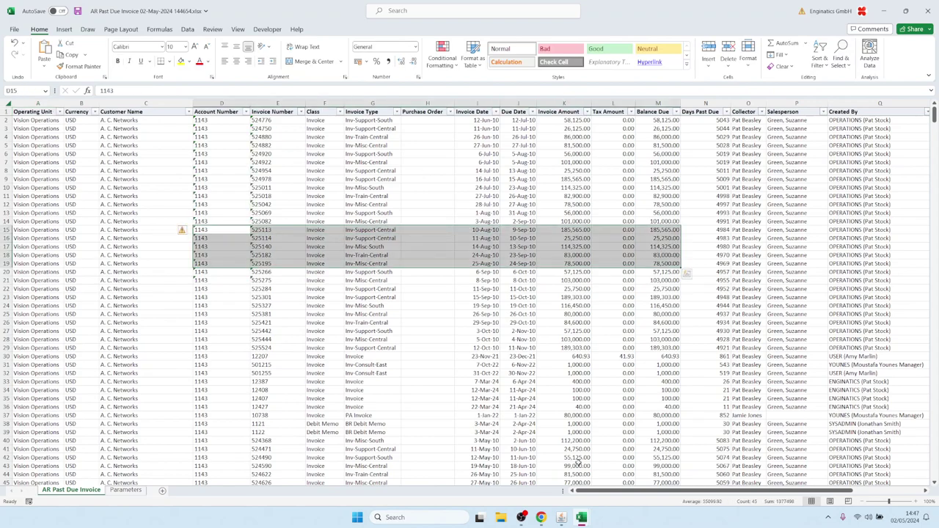
left_click(562, 517)
Step: Set the template back to Dashboard with Enginatics logo
double_click(43, 63)
key("Up")
key("Return")
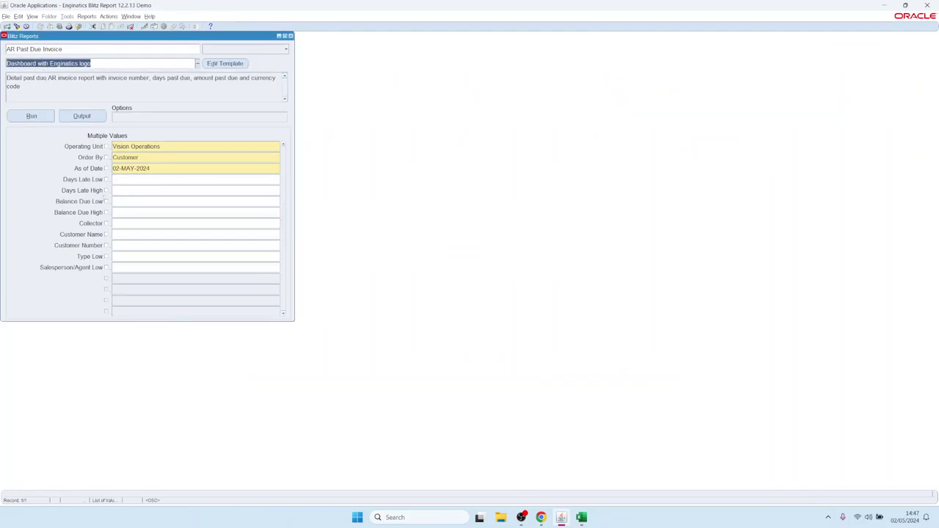
Step: Pick a Collector from its list, then delete it to leave Collector empty
left_click(135, 200)
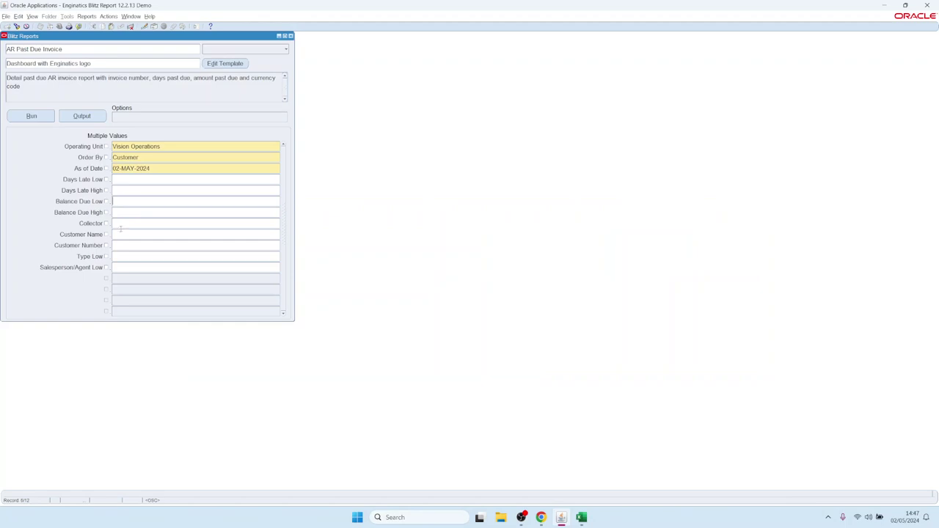
left_click(137, 222)
key("ctrl+l")
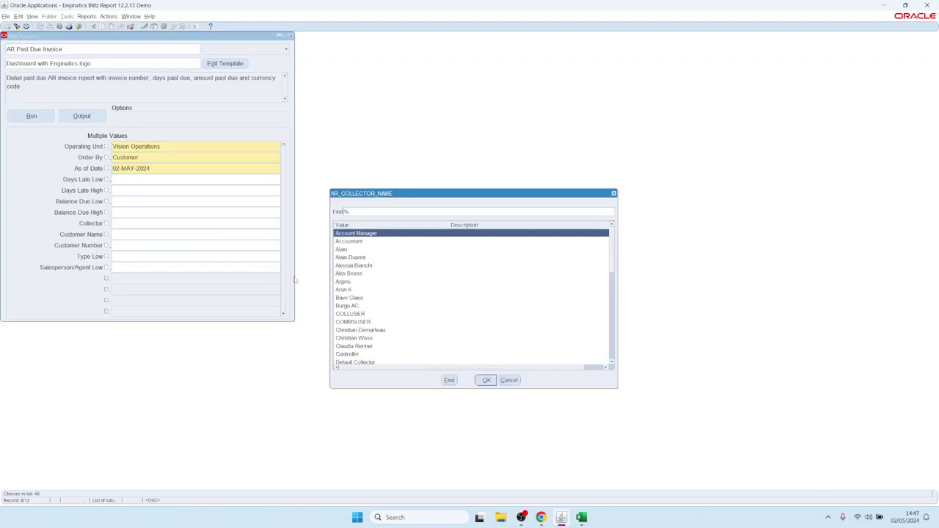
double_click(352, 257)
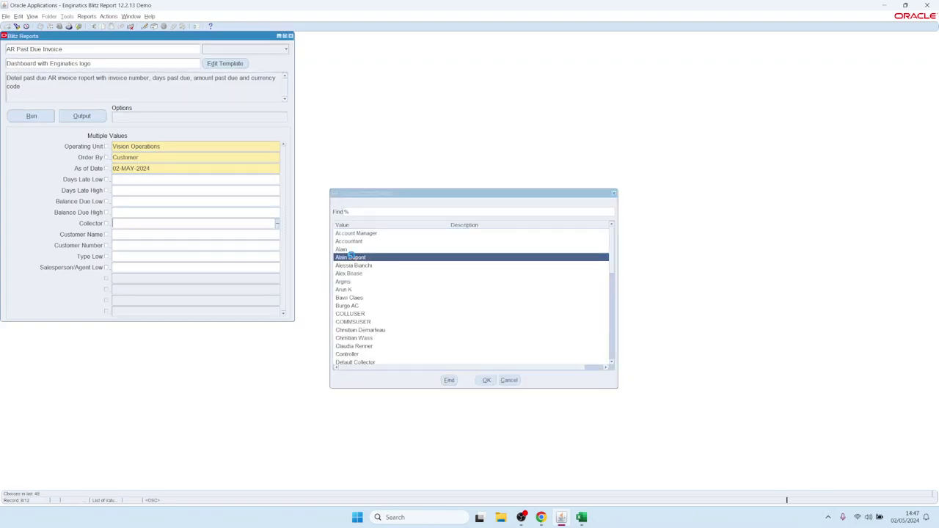
left_click(156, 222)
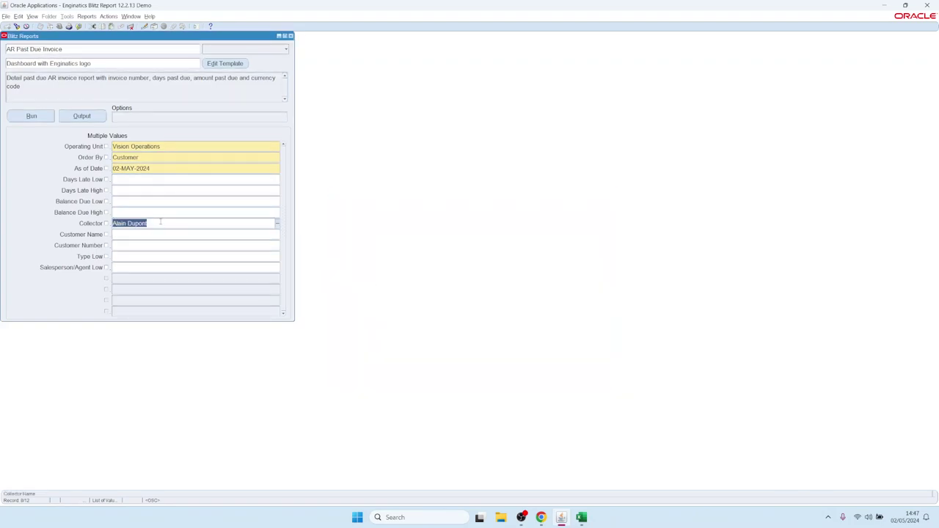
key("Delete")
Step: Enable multiple values for Customer Number, pick an account number, then clear it
left_click(130, 242)
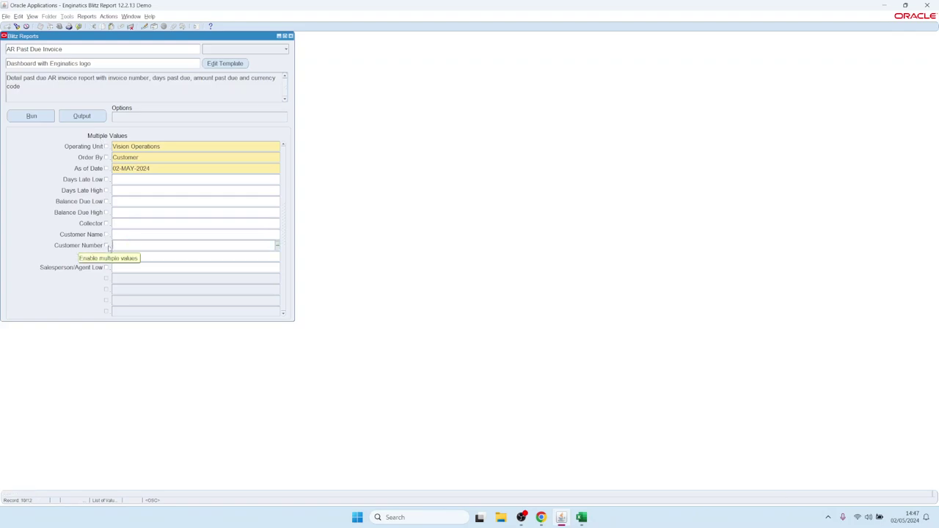
left_click(107, 246)
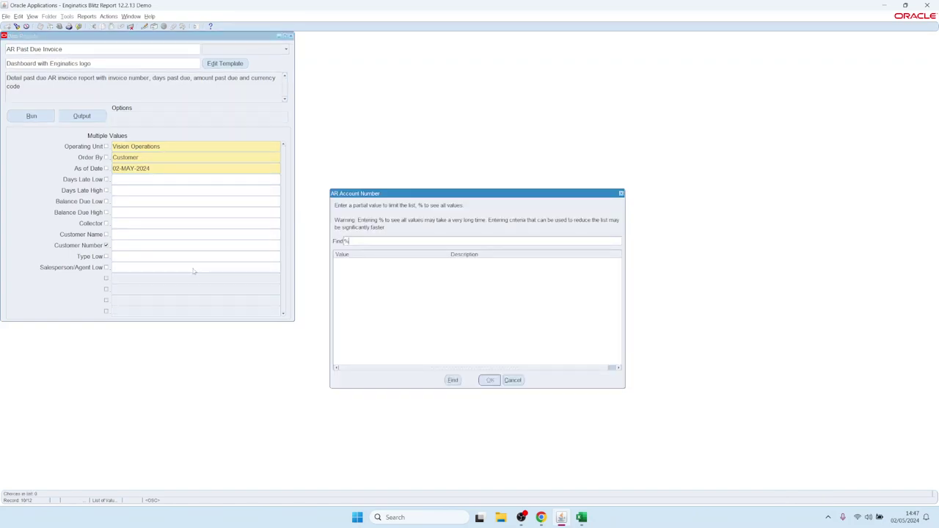
key("Return")
key("Down")
key("Down")
key("Down")
key("Return")
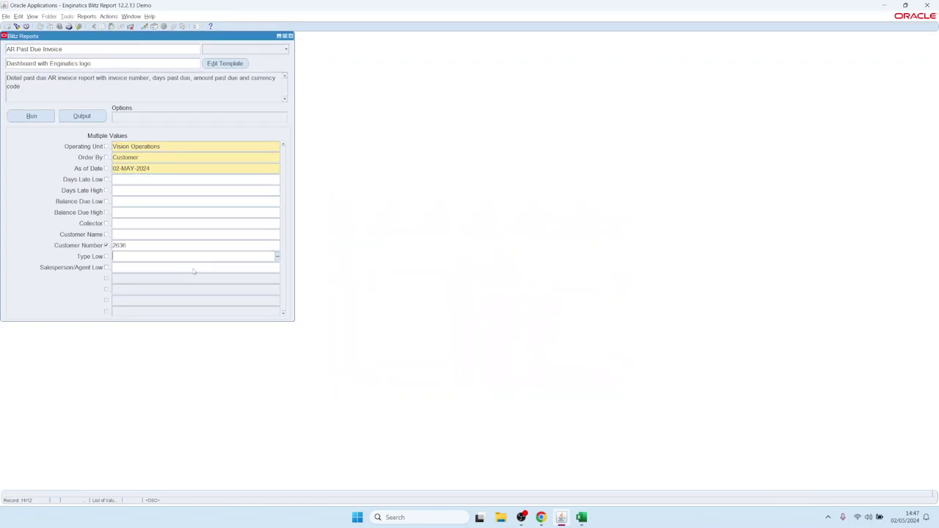
key("Up")
key("BackSpace")
Step: Enable multiple values for Customer Name and choose ABC Application Software
key("Up")
left_click(106, 234)
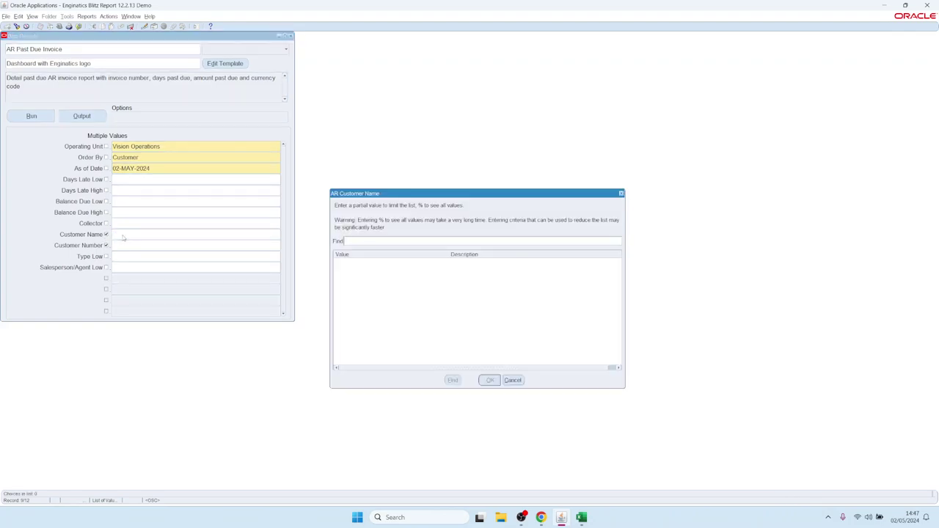
key("Down")
key("Down")
key("Down")
key("Down")
key("Down")
key("Down")
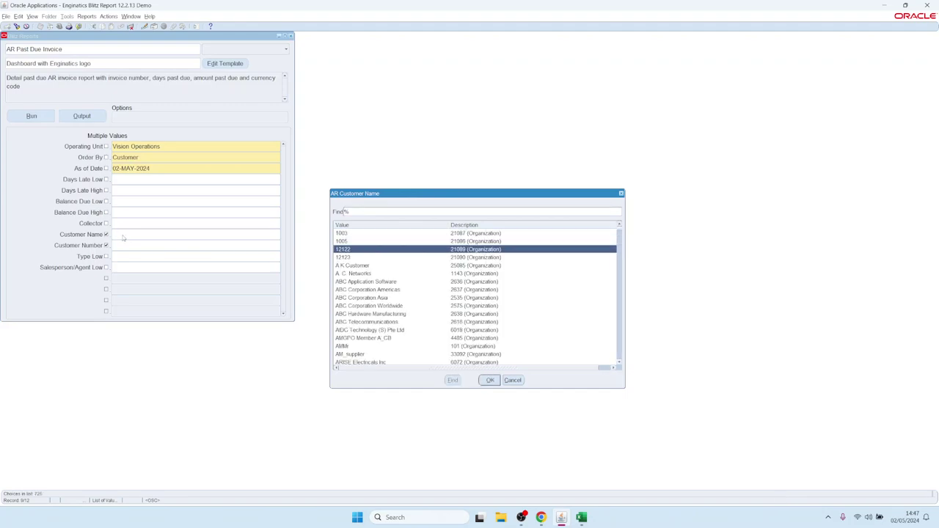
key("Return")
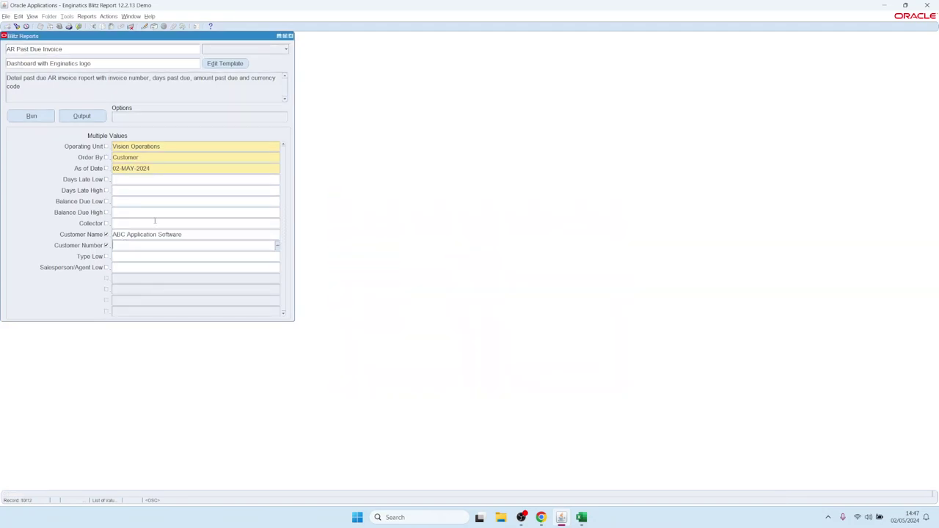
Step: Add ABC Telecommunications to Customer Name, giving 'ABC Application Software;ABC Telecommunications'
double_click(154, 234)
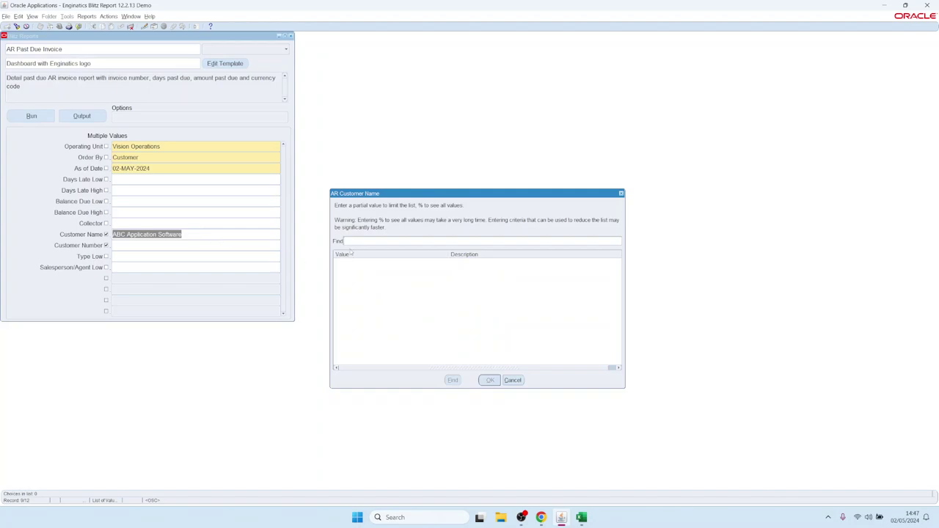
type("%")
key("Return")
key("Down")
key("Down")
key("Down")
key("Down")
key("Down")
key("Down")
key("Down")
key("Down")
key("Down")
key("Down")
key("Down")
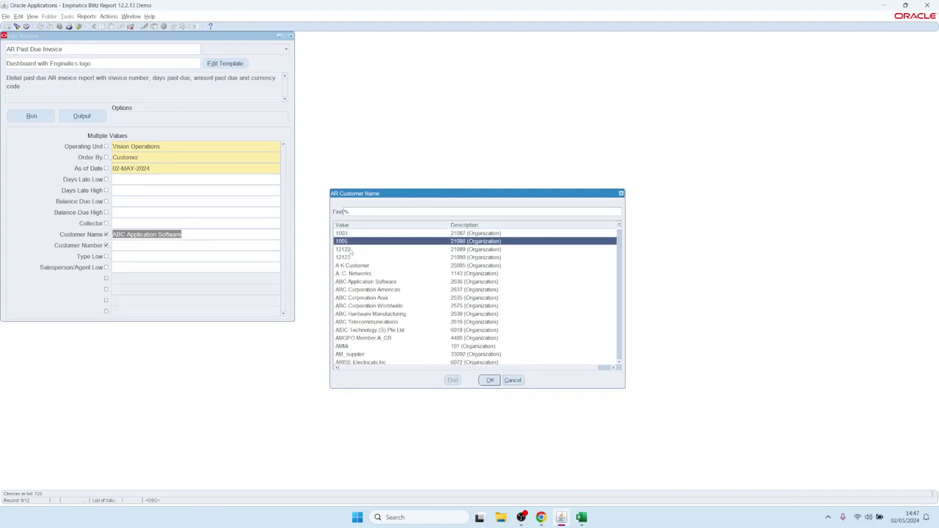
key("Return")
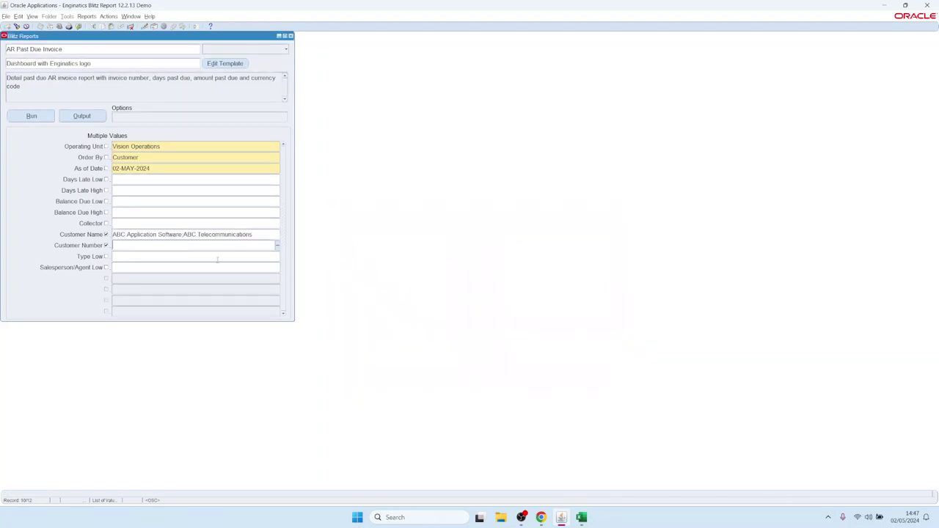
left_click(183, 234)
left_click(181, 234)
double_click(181, 234)
Step: Run the two-customer dashboard, then switch back to the earlier all-customer dashboard workbook
left_click(30, 120)
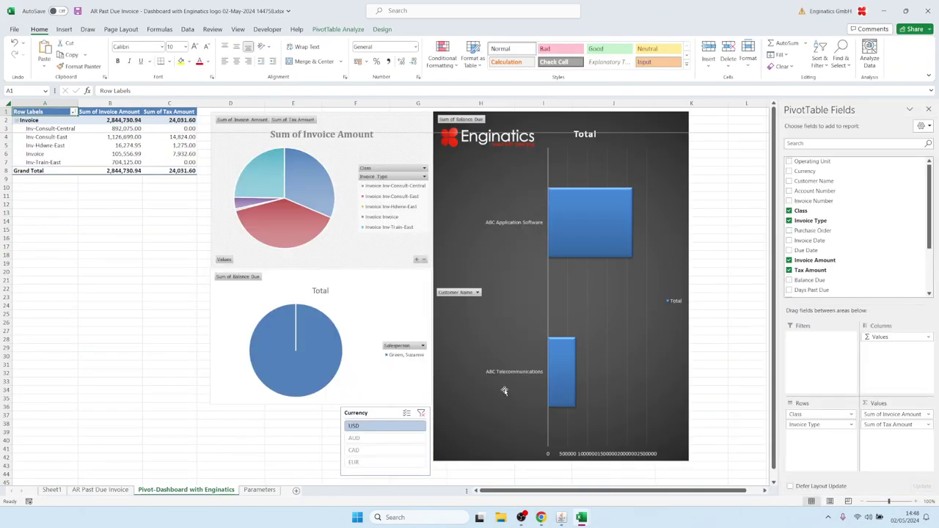
mouse_move(583, 523)
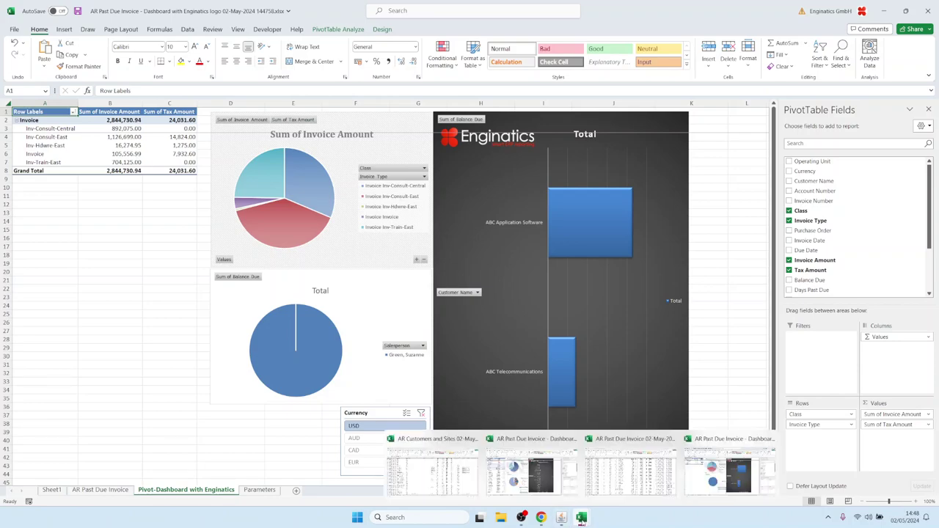
left_click(552, 460)
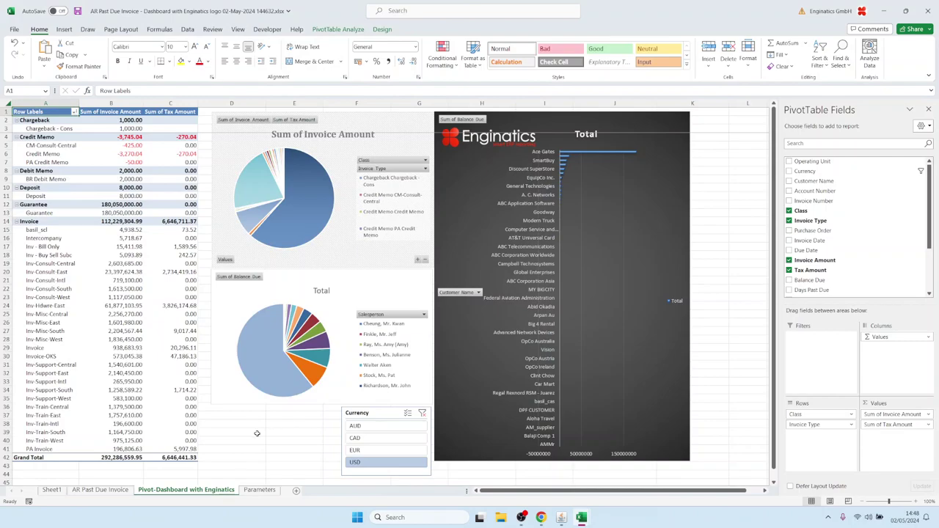
Step: Copy the 13 customer names ABC Application Software to Ace Gates (A60:A72) from Sheet1
left_click(50, 490)
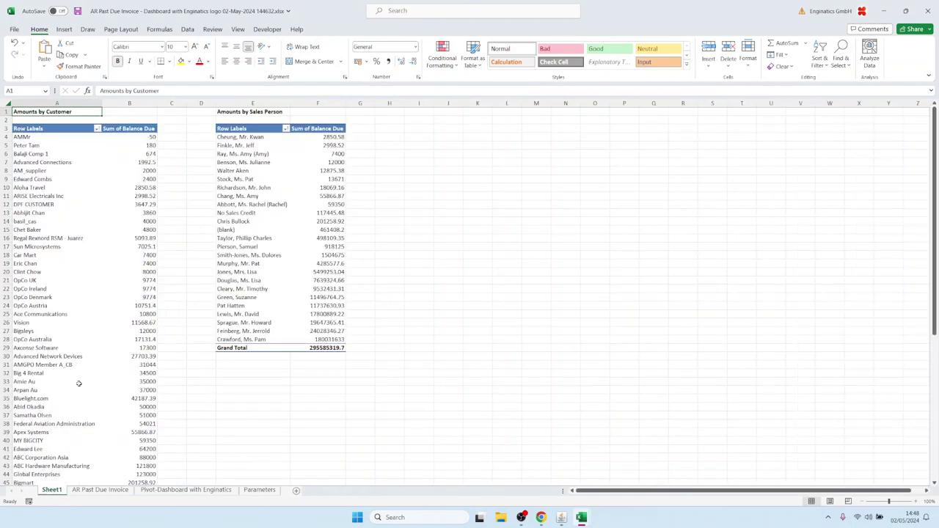
left_click(76, 330)
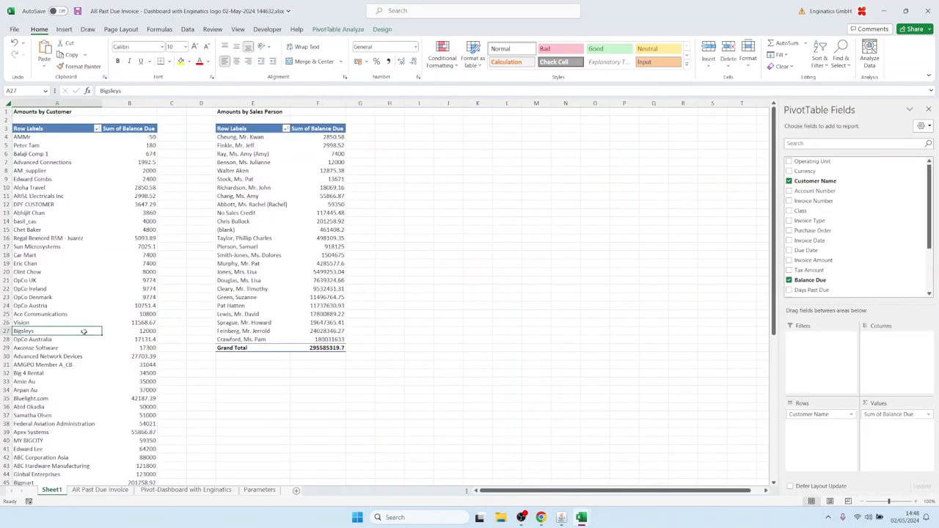
scroll(73, 323, "down", 14)
left_click_drag(49, 255, 38, 355)
key("ctrl+c")
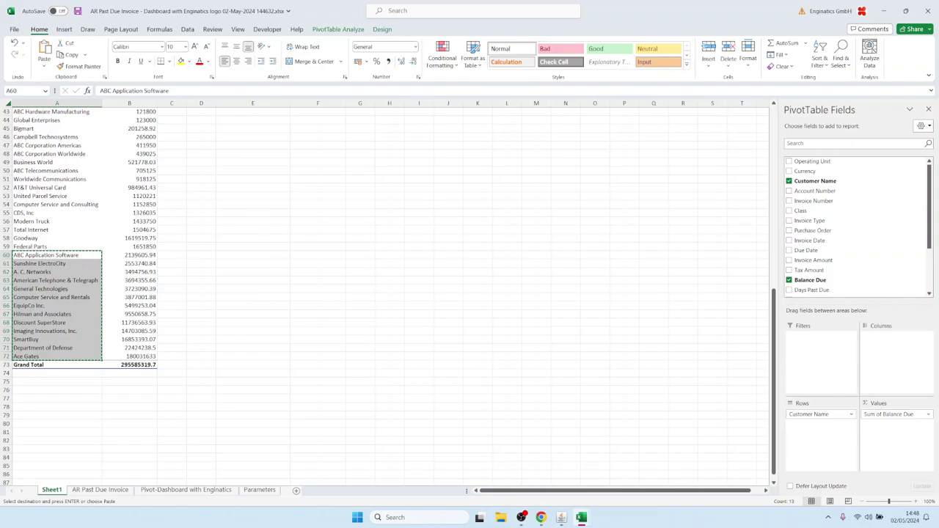
left_click(561, 518)
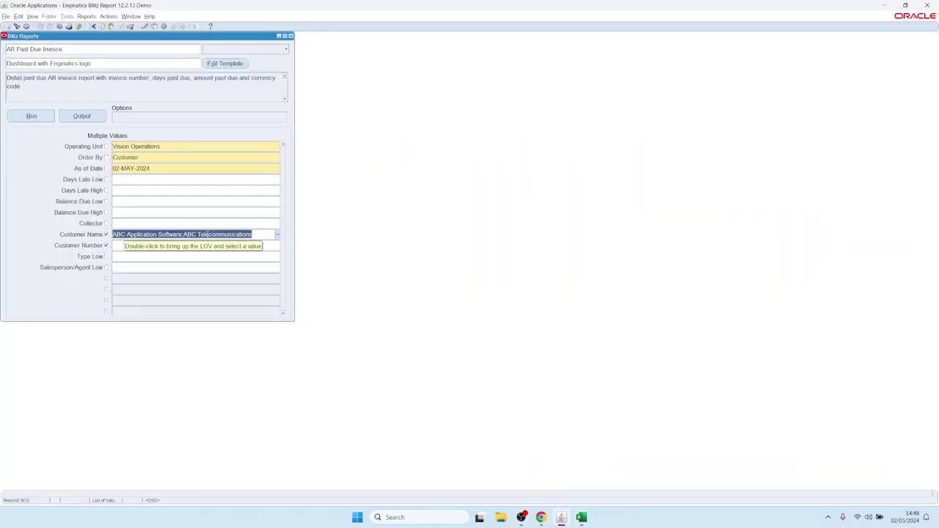
Step: Replace the Customer Name parameter with the 13 pasted customer names and run the report
key("Delete")
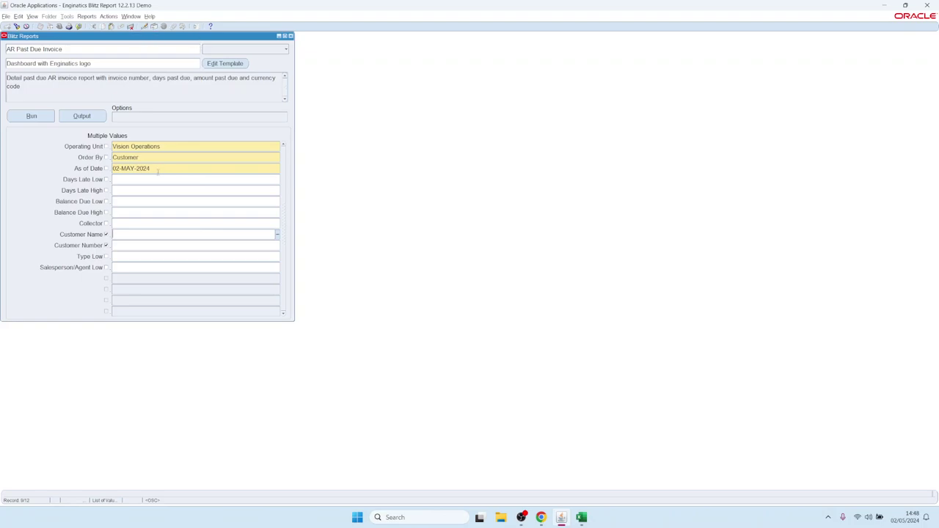
key("ctrl+e")
key("ctrl+v")
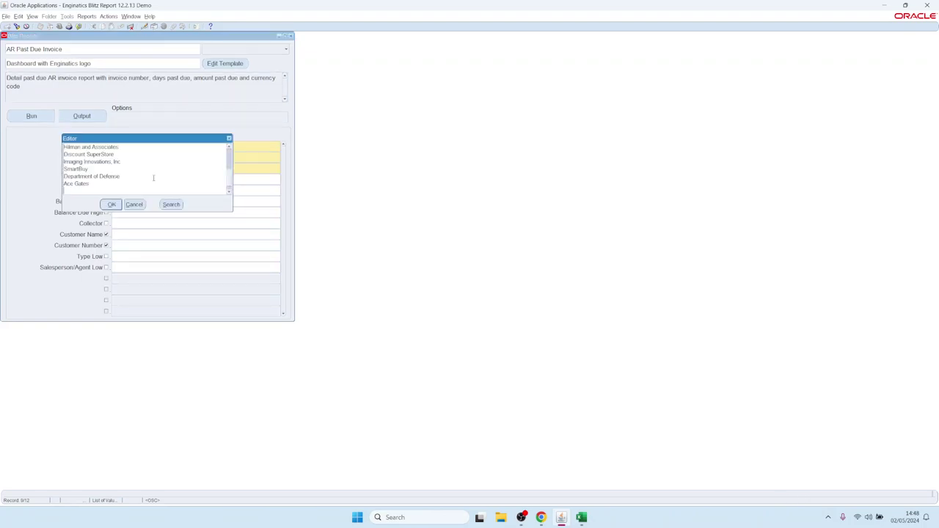
left_click(112, 204)
left_click(32, 116)
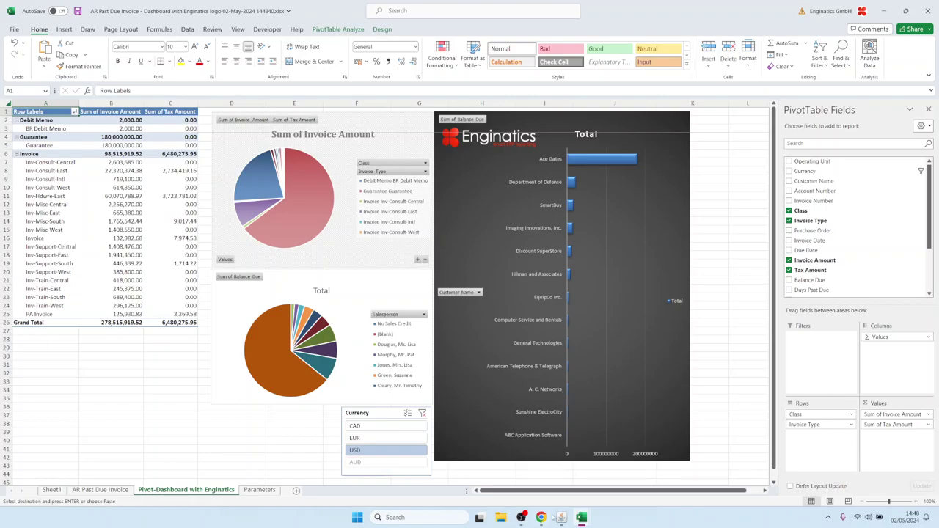
Step: Back in Blitz Reports, save the AR Past Due Invoice parameters and customer names as user defaults
left_click(561, 518)
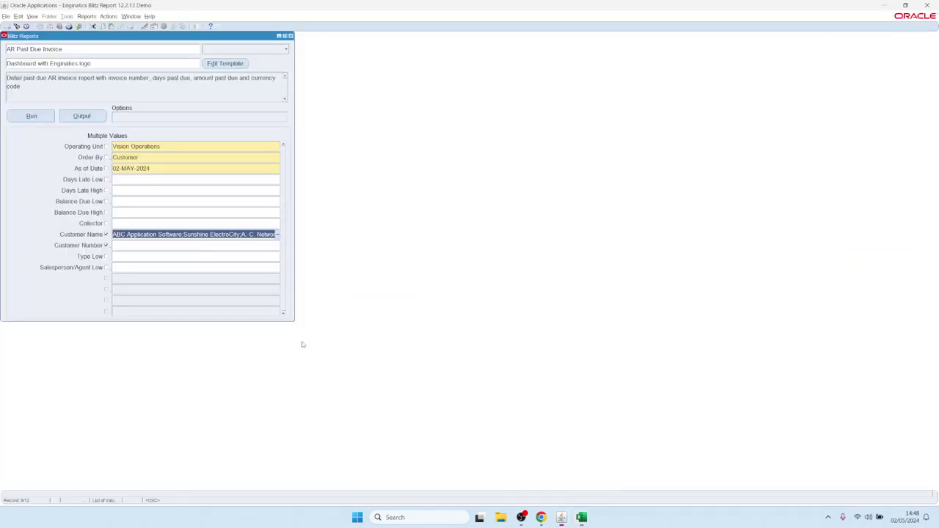
left_click(183, 202)
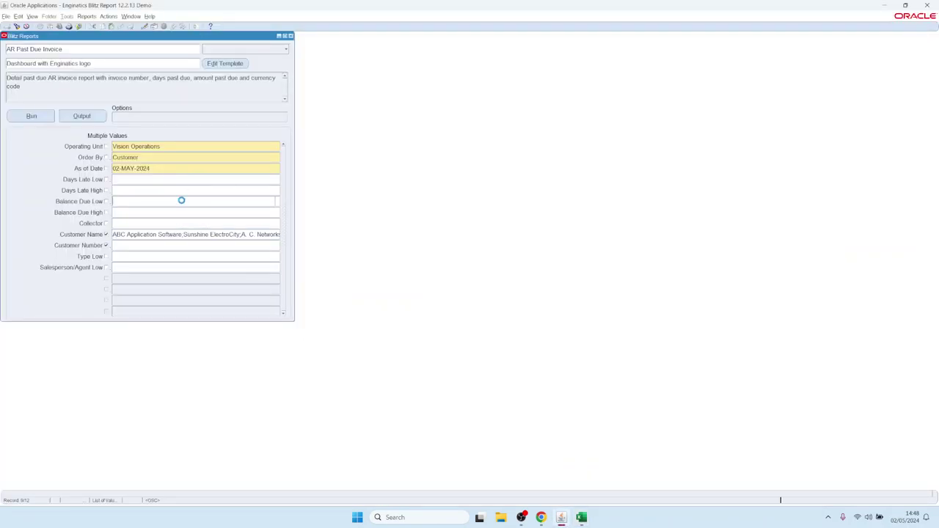
left_click(108, 16)
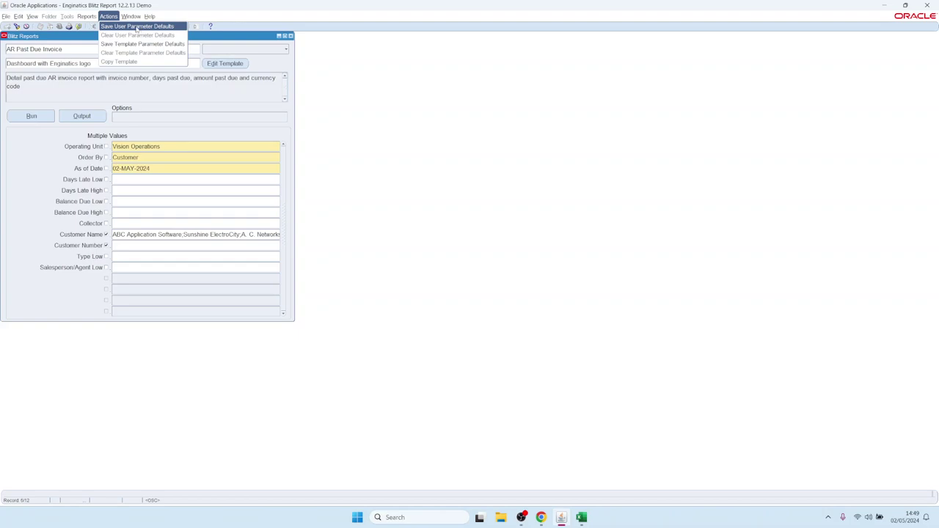
left_click(135, 27)
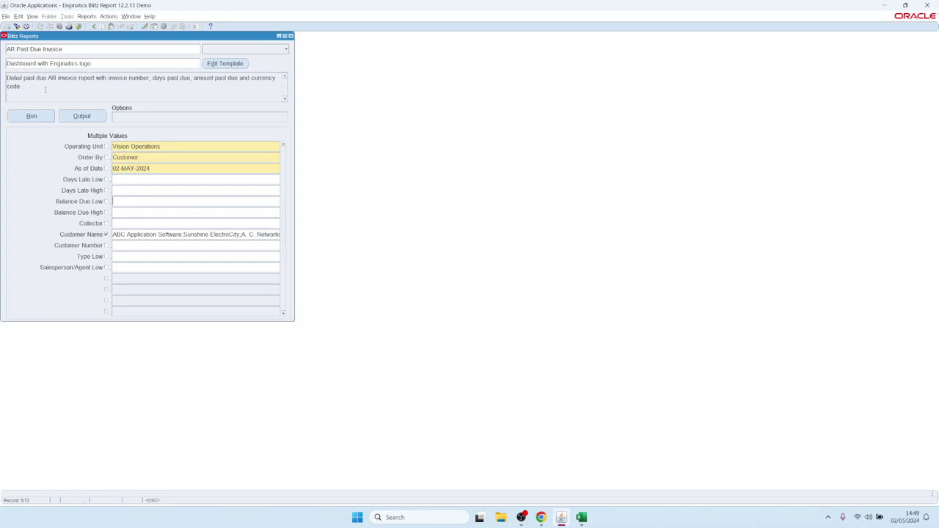
Step: Reload AR Past Due Invoice and clear its saved user parameter defaults
double_click(73, 50)
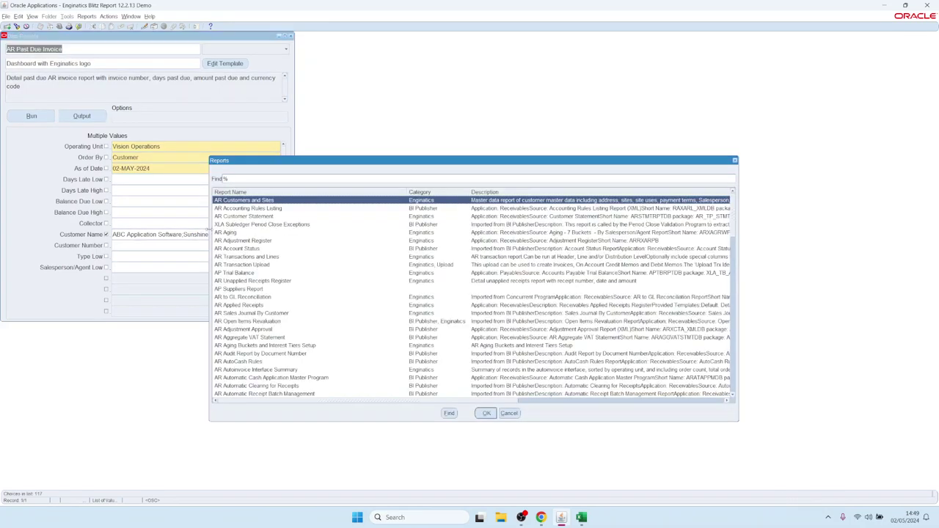
double_click(241, 209)
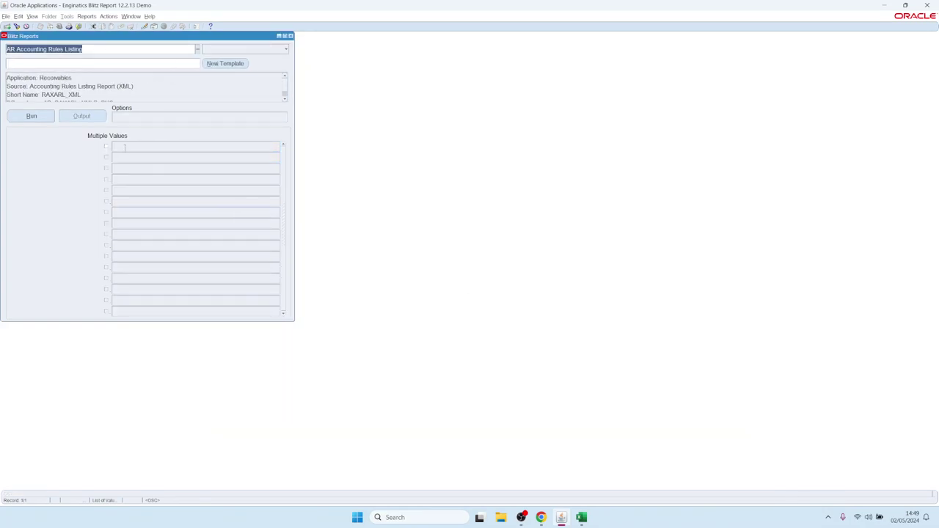
double_click(88, 49)
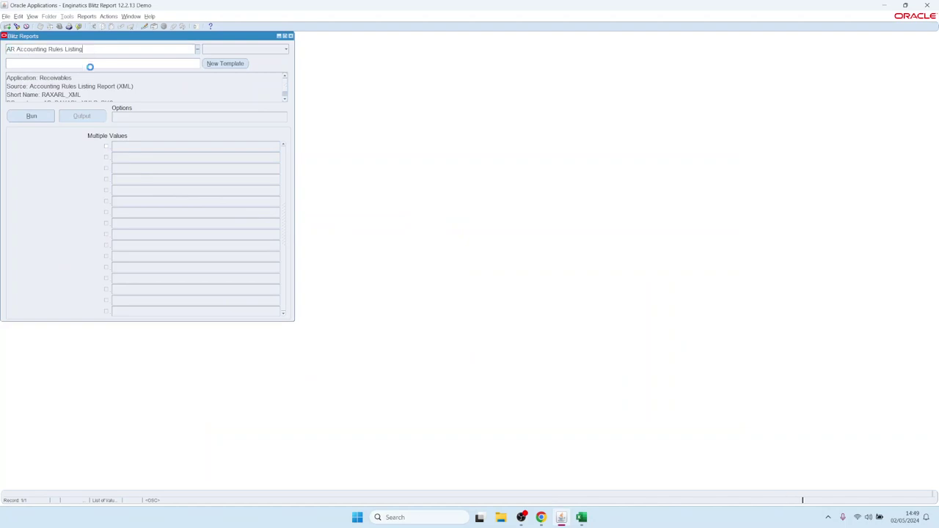
left_click(148, 142)
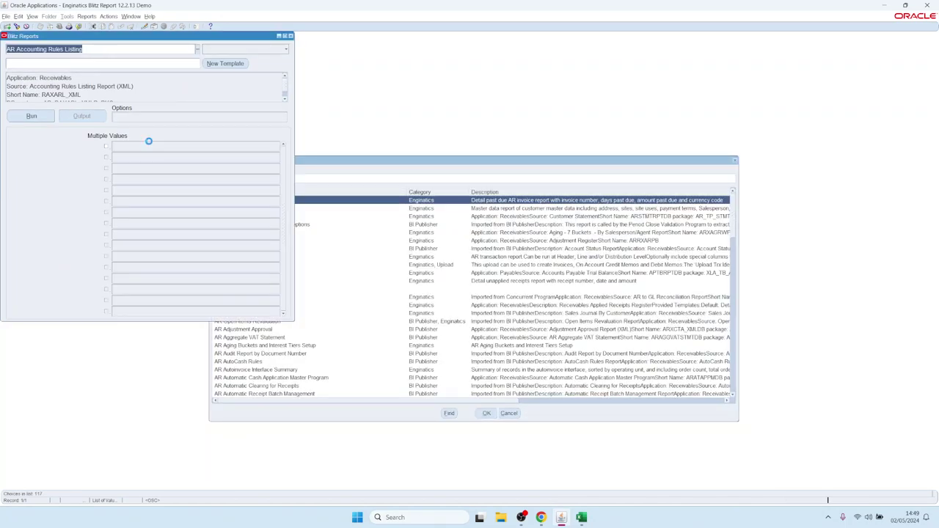
left_click(157, 233)
left_click_drag(262, 235, 309, 255)
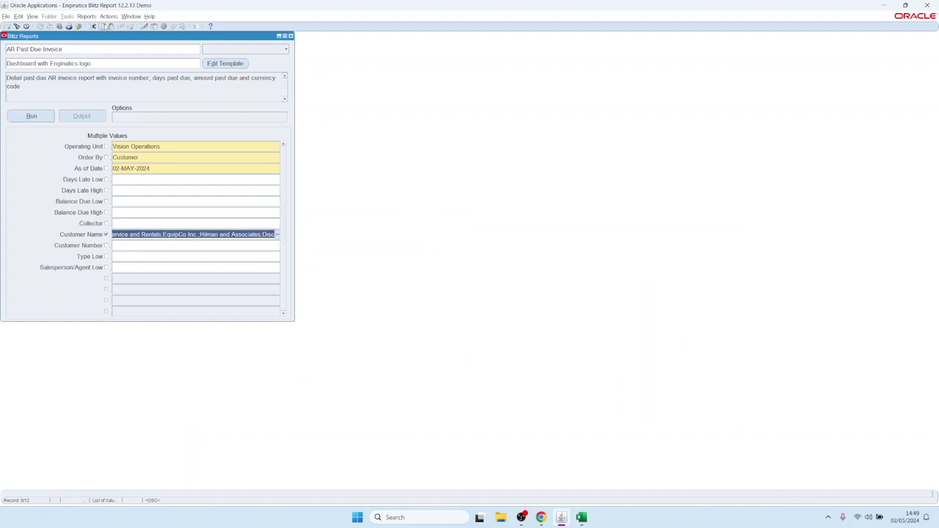
left_click(108, 17)
left_click(117, 35)
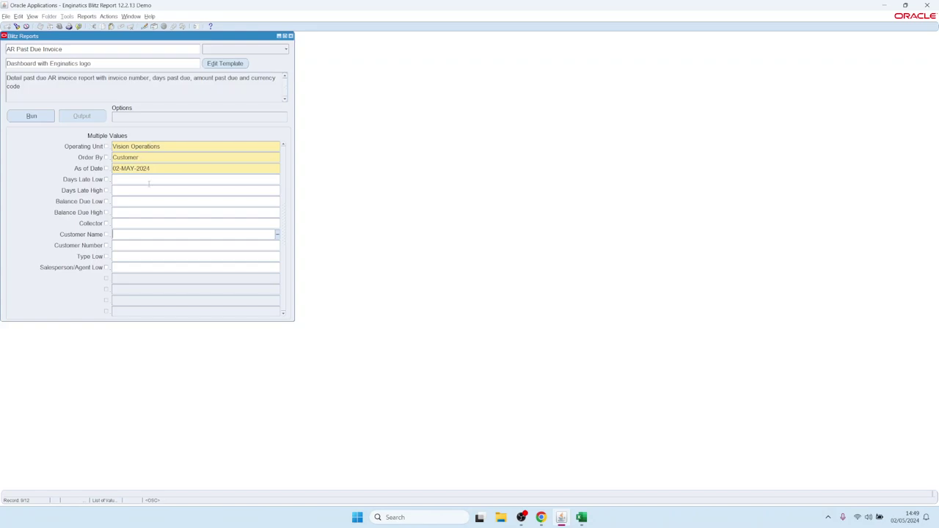
Step: Open View > Requests and find all submitted report requests
left_click(47, 50)
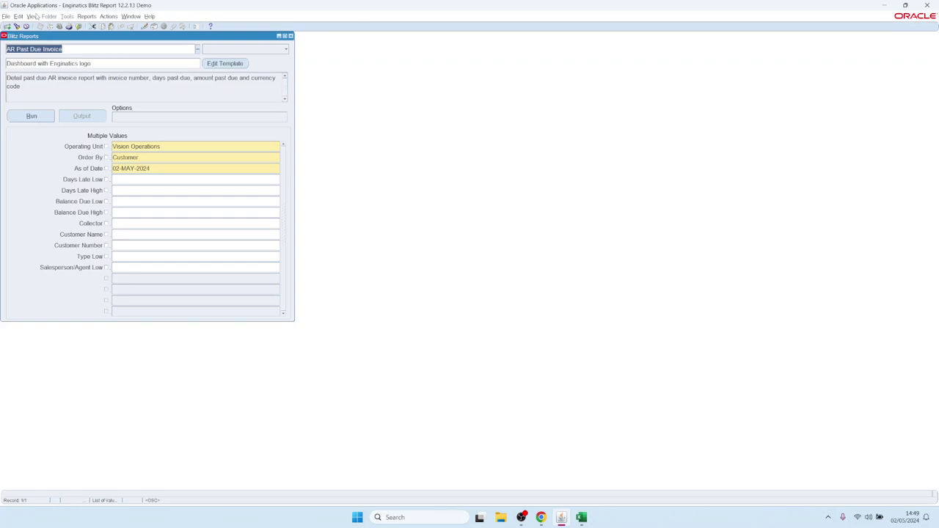
left_click(32, 16)
left_click(39, 124)
left_click(270, 251)
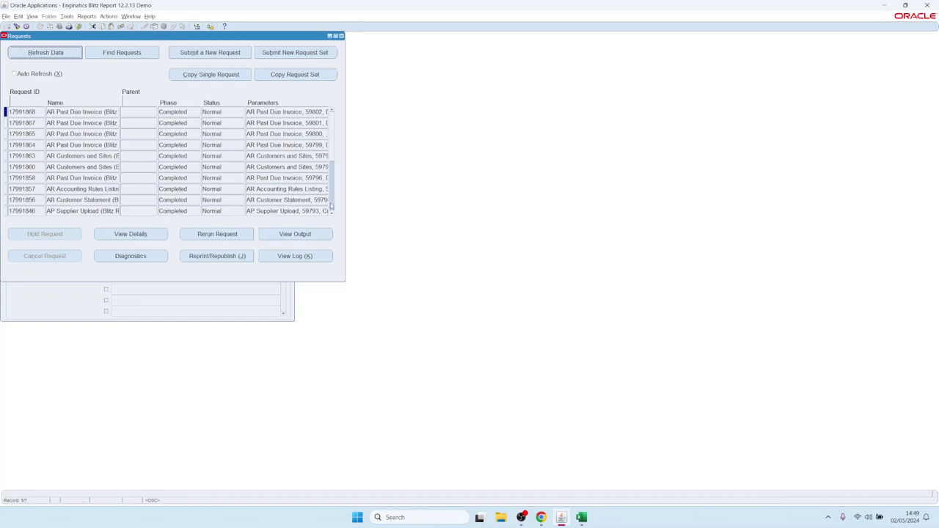
Step: Page down the requests list and view an older AR Past Due Invoice request's output
left_click(331, 206)
left_click(331, 207)
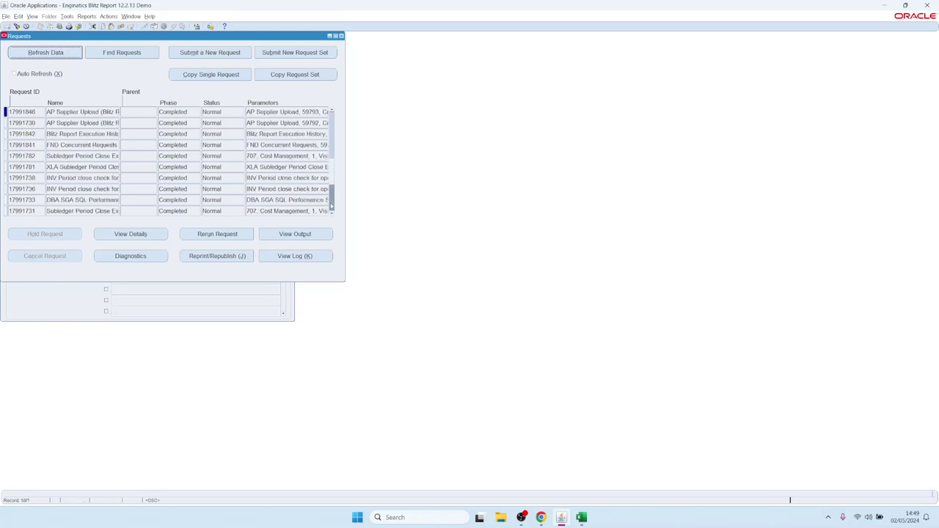
left_click(73, 166)
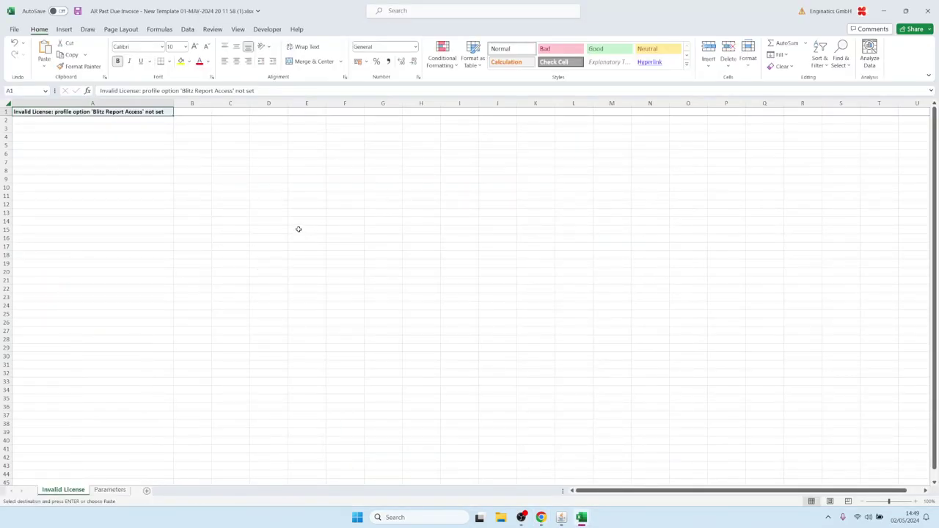
left_click(111, 127)
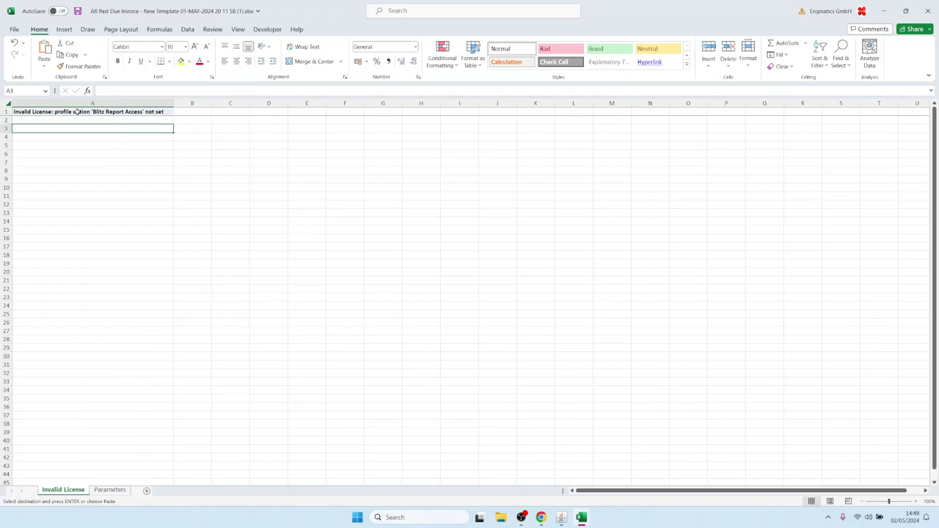
left_click(226, 143)
Step: Close the Invalid License Excel workbook, then close the Requests window
left_click(927, 10)
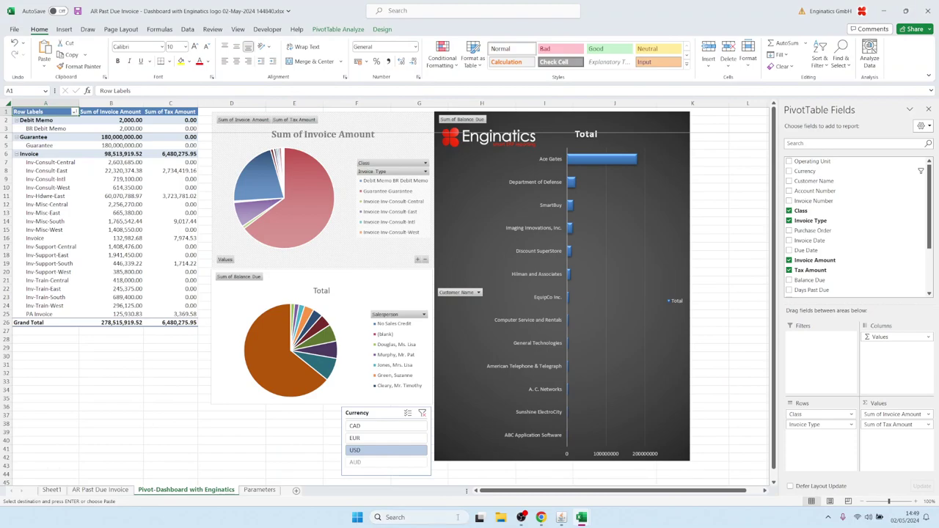
mouse_move(561, 518)
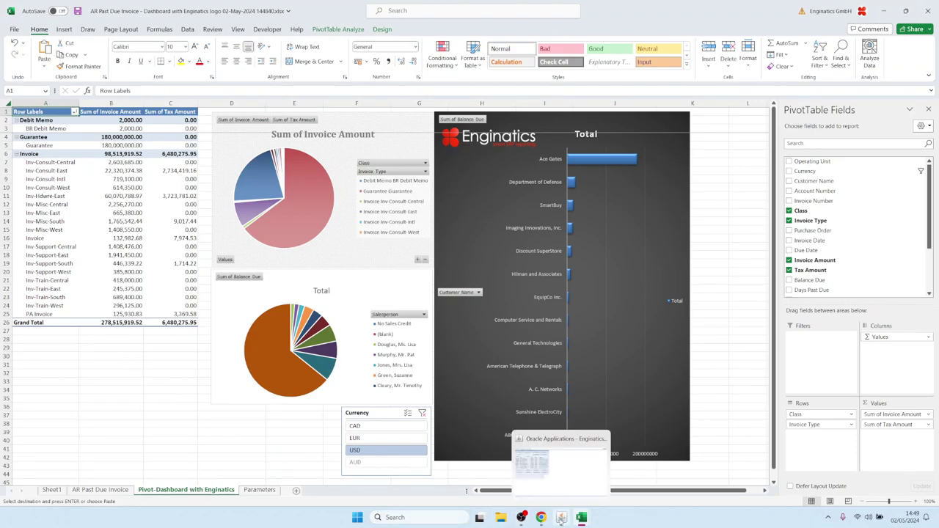
left_click(555, 472)
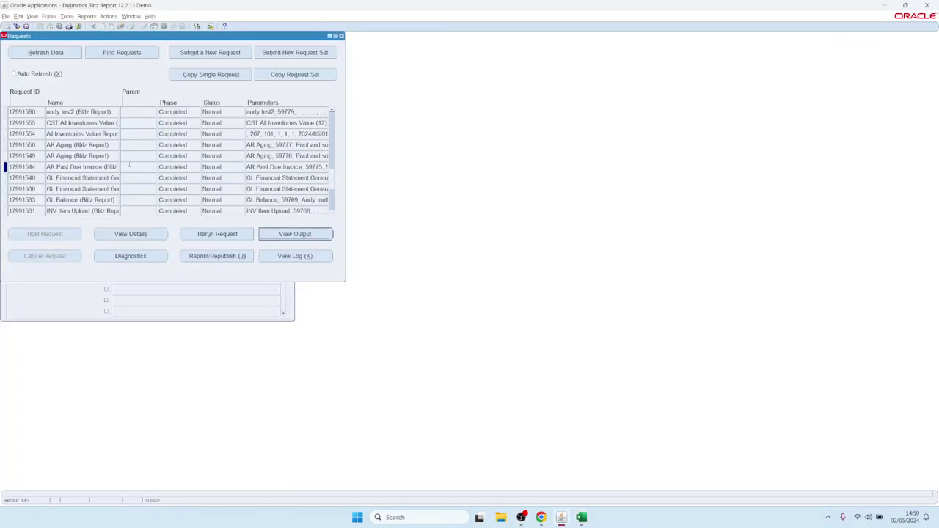
left_click(341, 36)
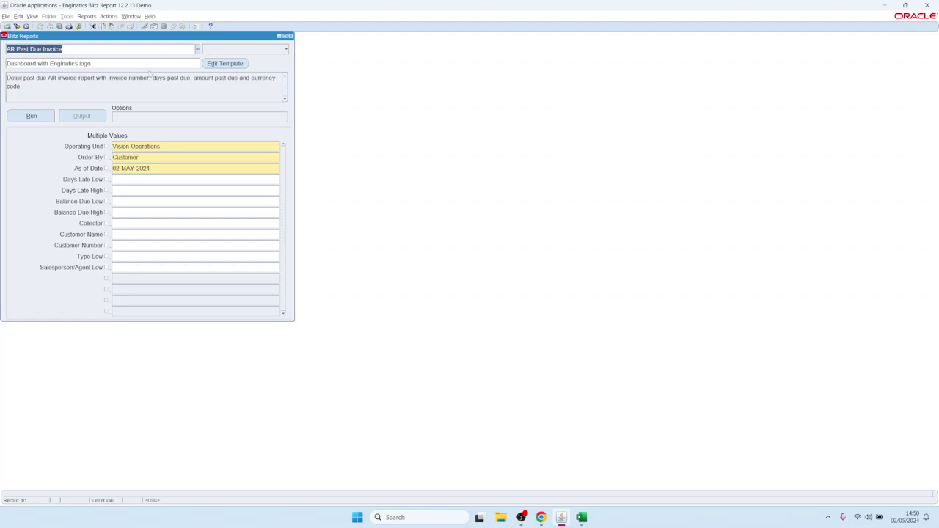
Step: Filter reports to the Enginatics category and load AP Trial Balance
left_click(250, 50)
left_click(251, 50)
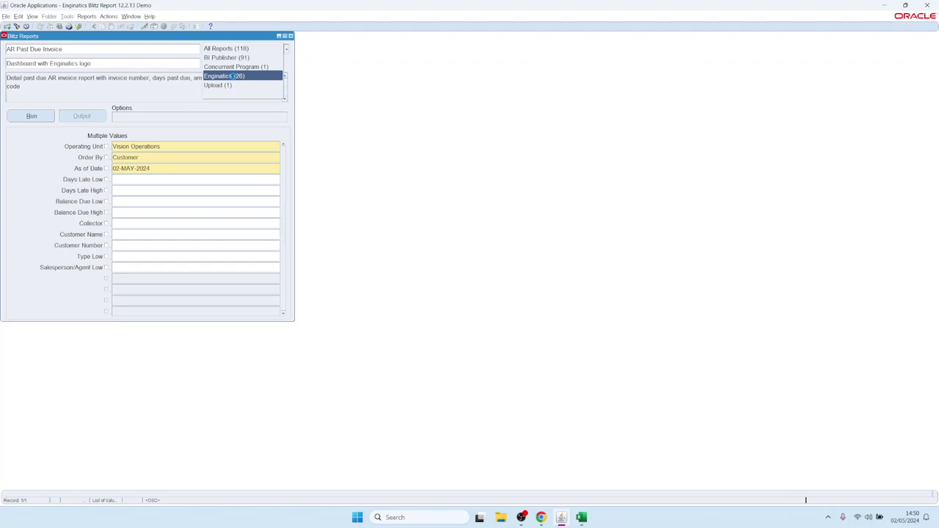
left_click(234, 77)
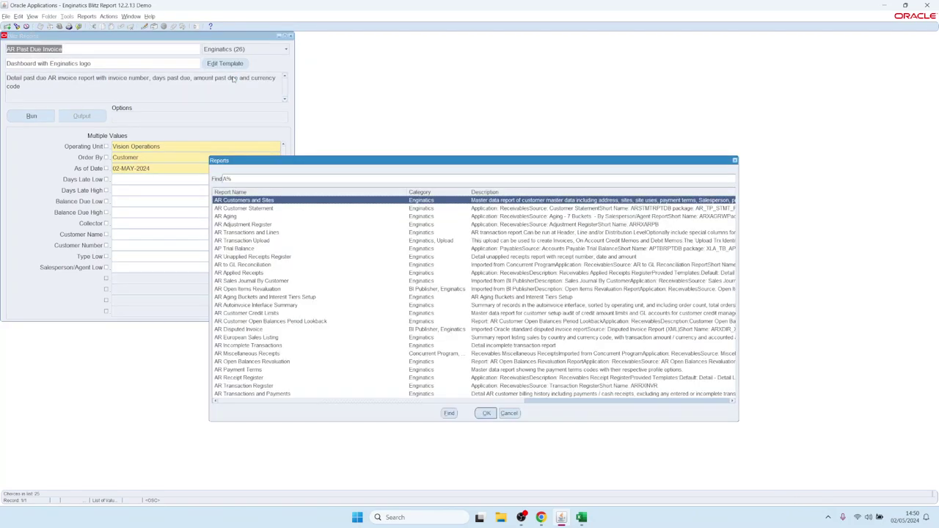
double_click(248, 249)
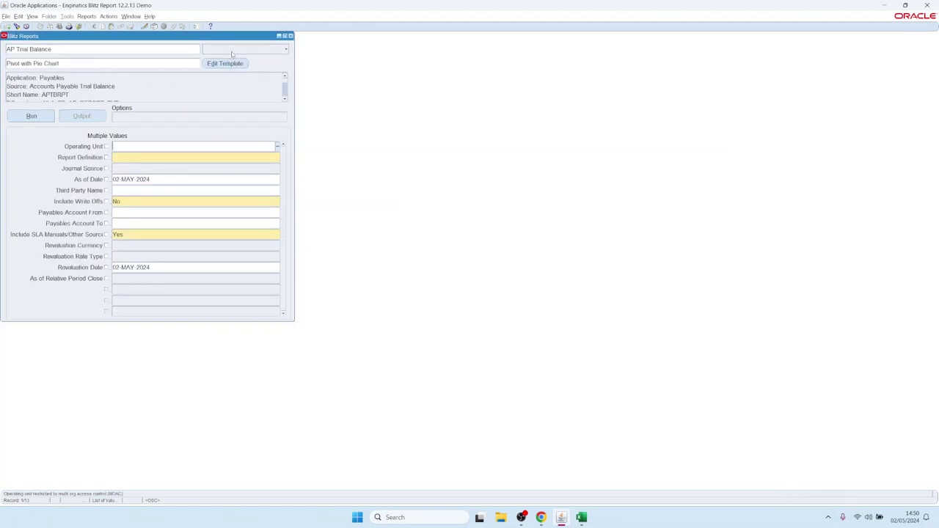
Step: Switch to the BI Publisher category and confirm AR Accounting Rules Listing
left_click(235, 50)
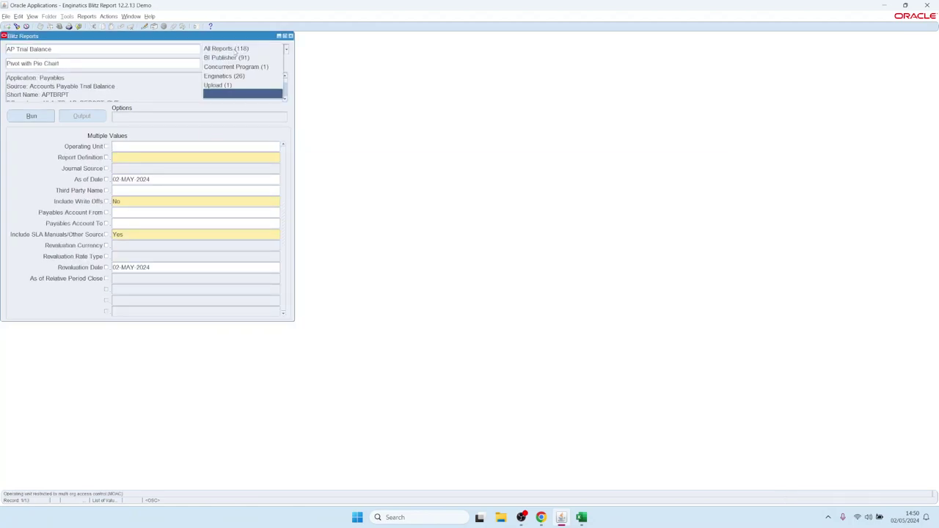
left_click(220, 58)
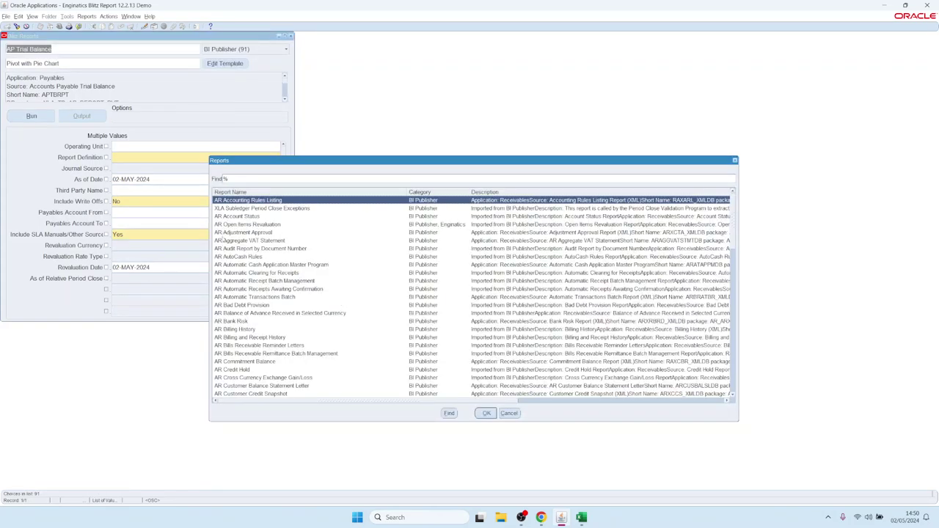
key("Return")
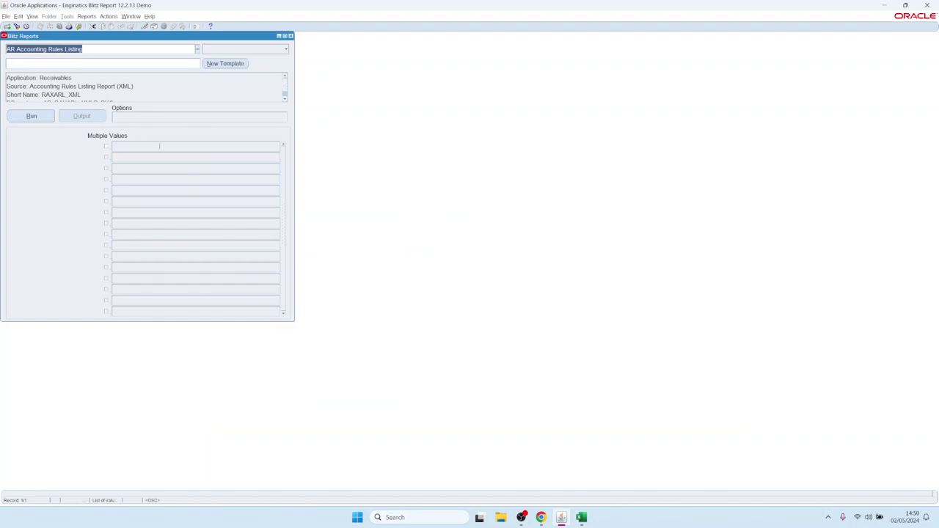
Step: Run AR Accounting Rules Listing, producing a 17-rule Excel workbook, then return to Oracle Applications
left_click(42, 116)
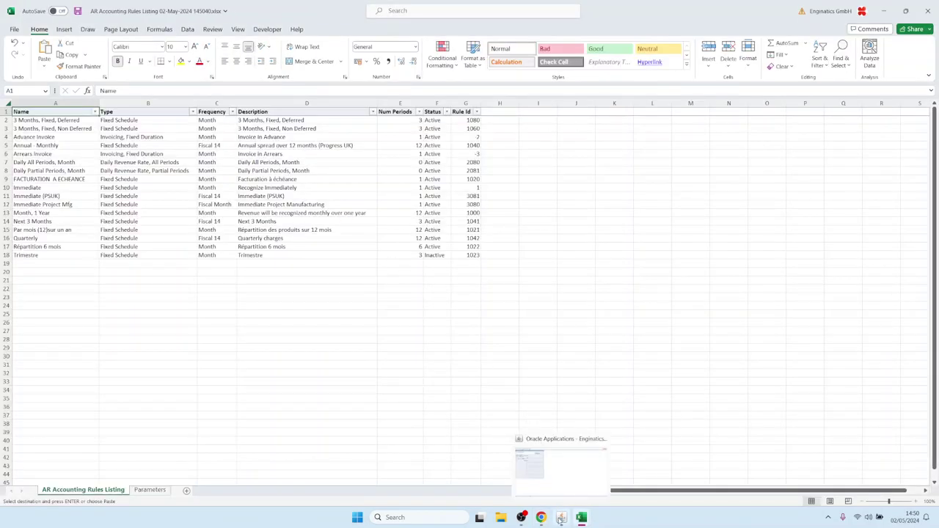
left_click(561, 518)
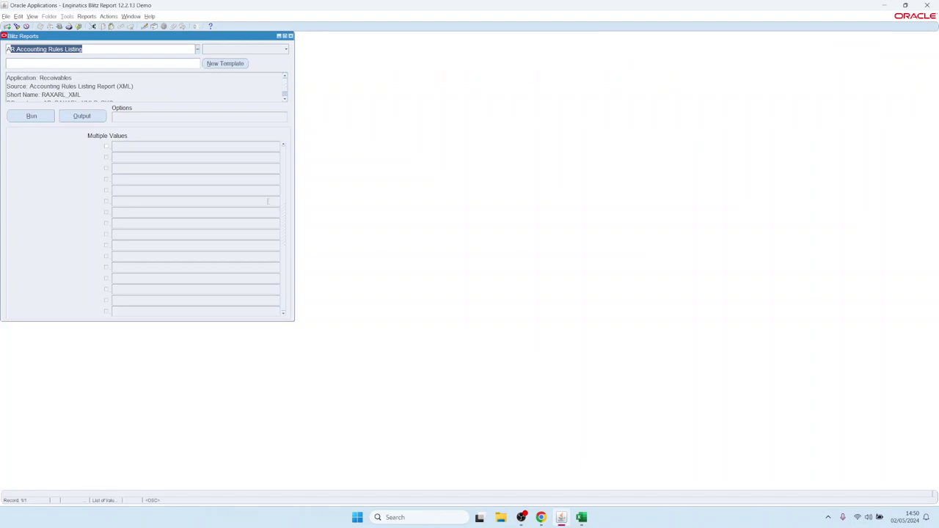